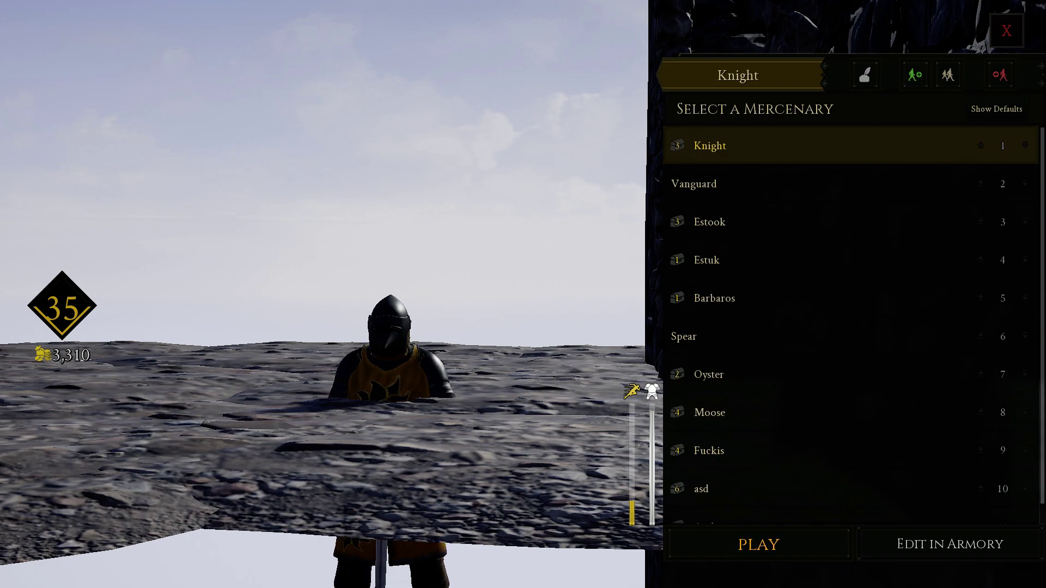
Step: Pick the Knight mercenary, open it in the armory and show its Gear loadout
click(709, 412)
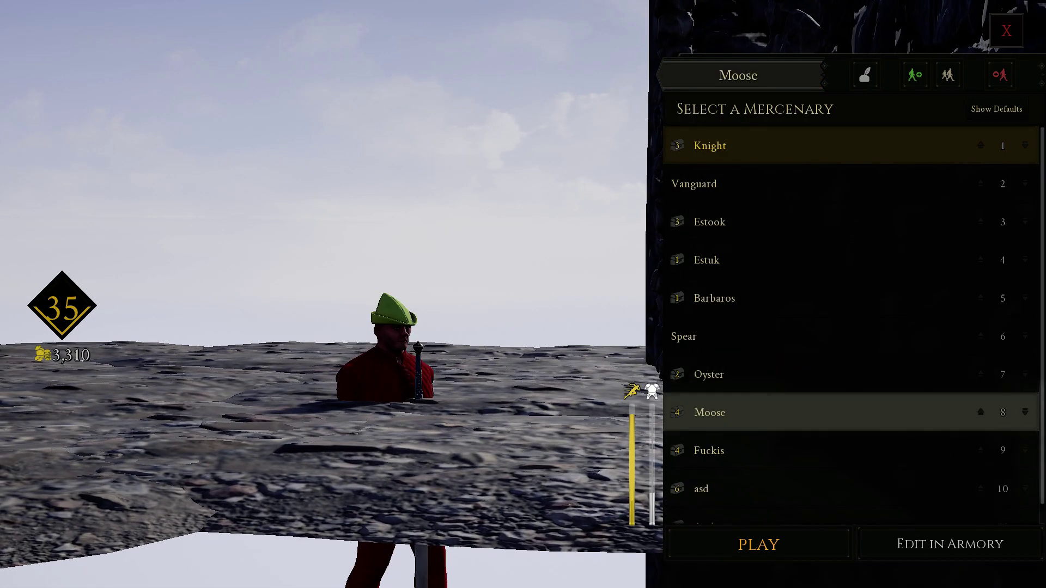
click(701, 489)
click(950, 544)
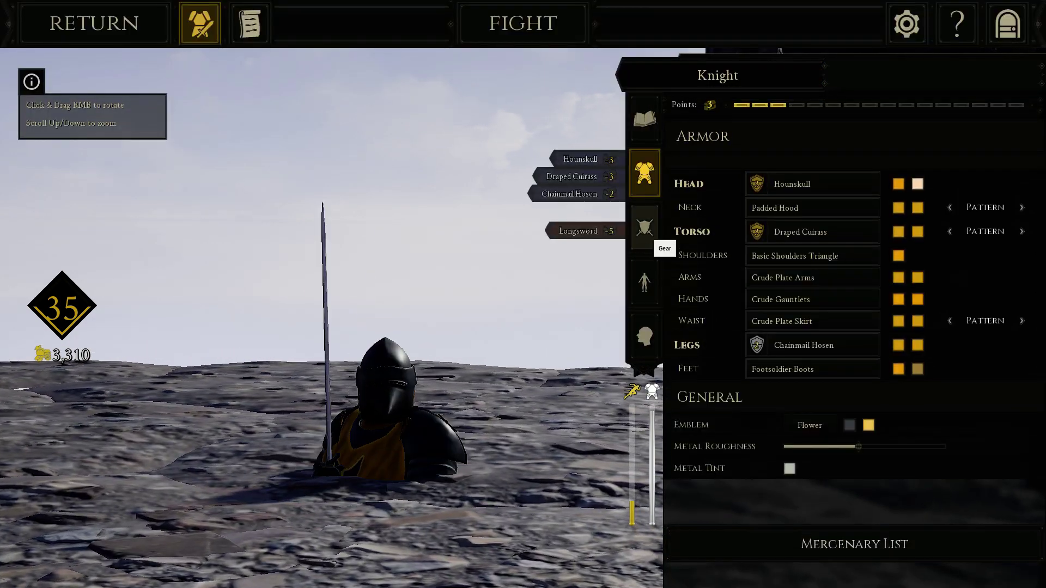
click(645, 231)
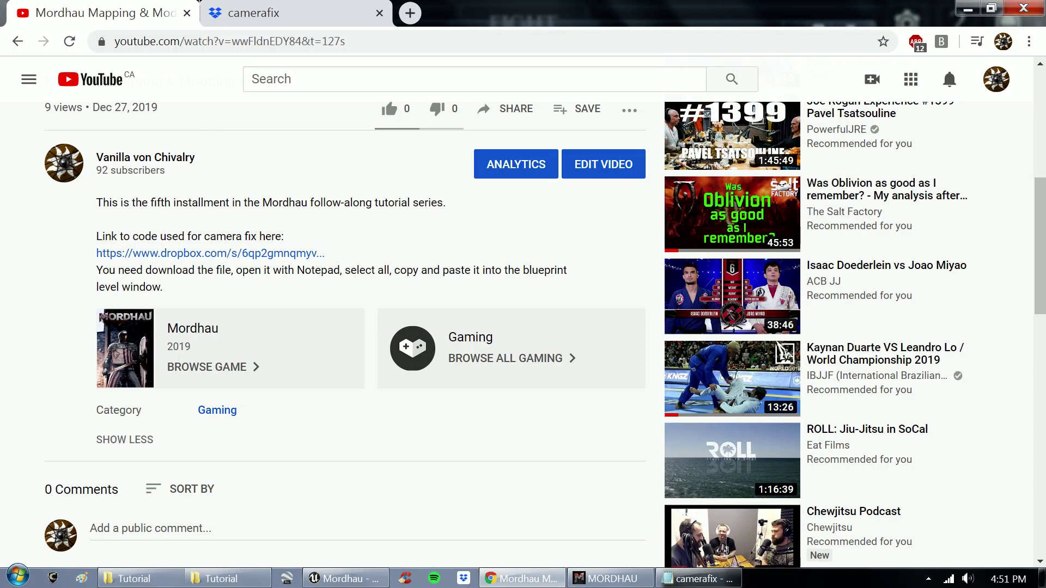
Step: Select all of the camerafix code text in the Notepad window
right_click(279, 254)
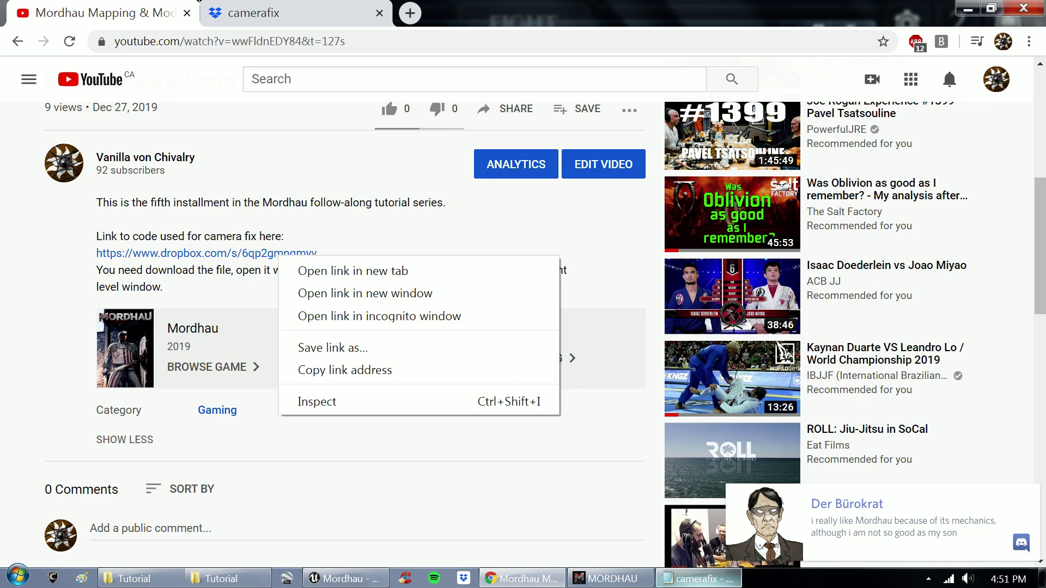
click(699, 579)
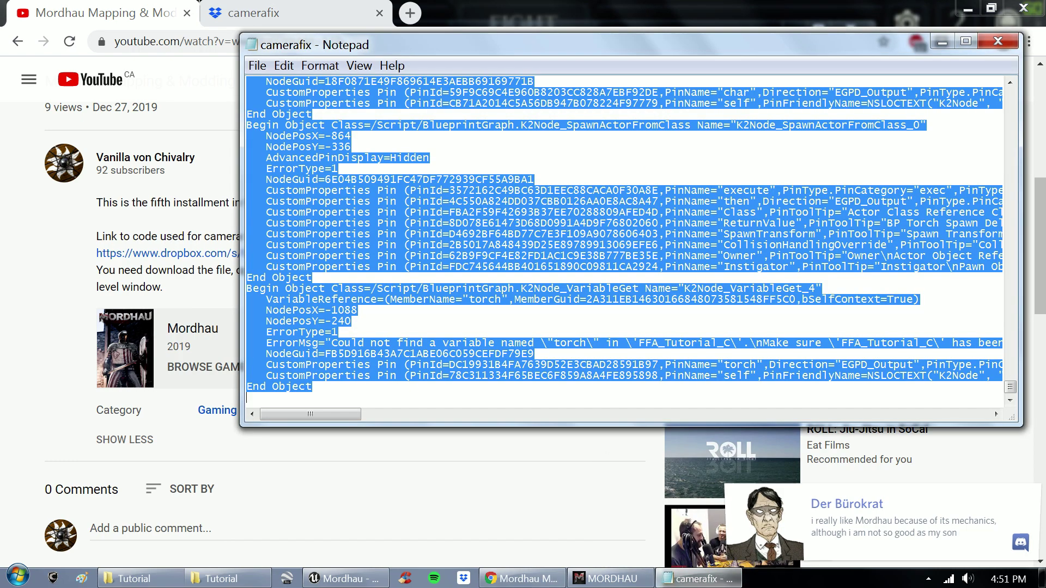
click(337, 168)
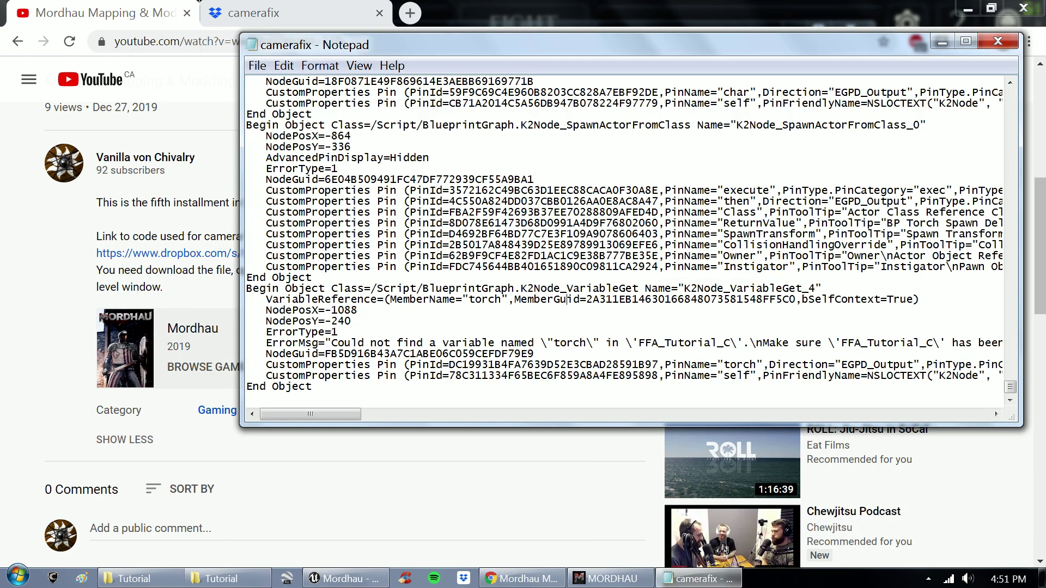
right_click(564, 326)
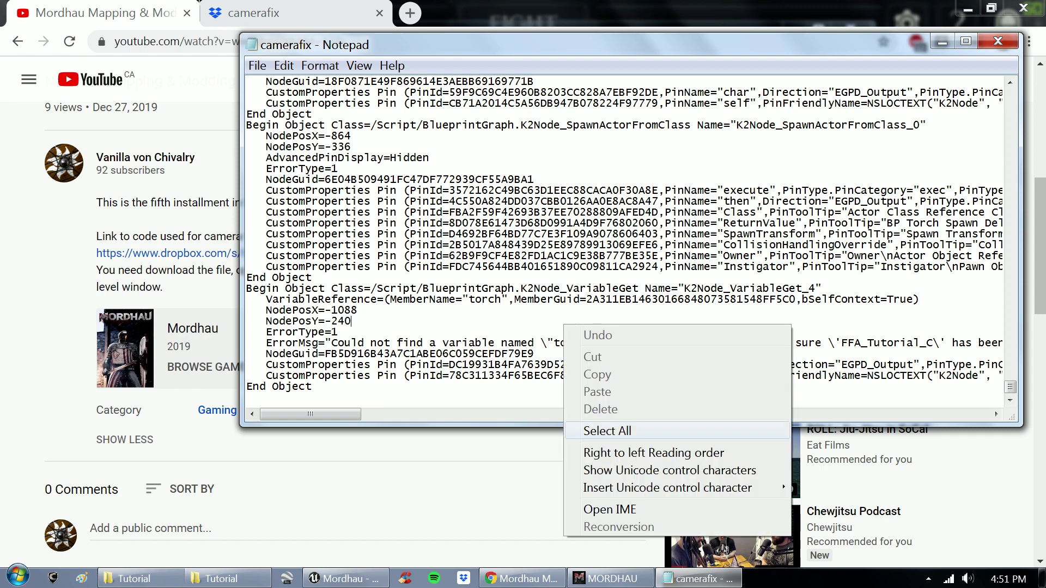
click(609, 430)
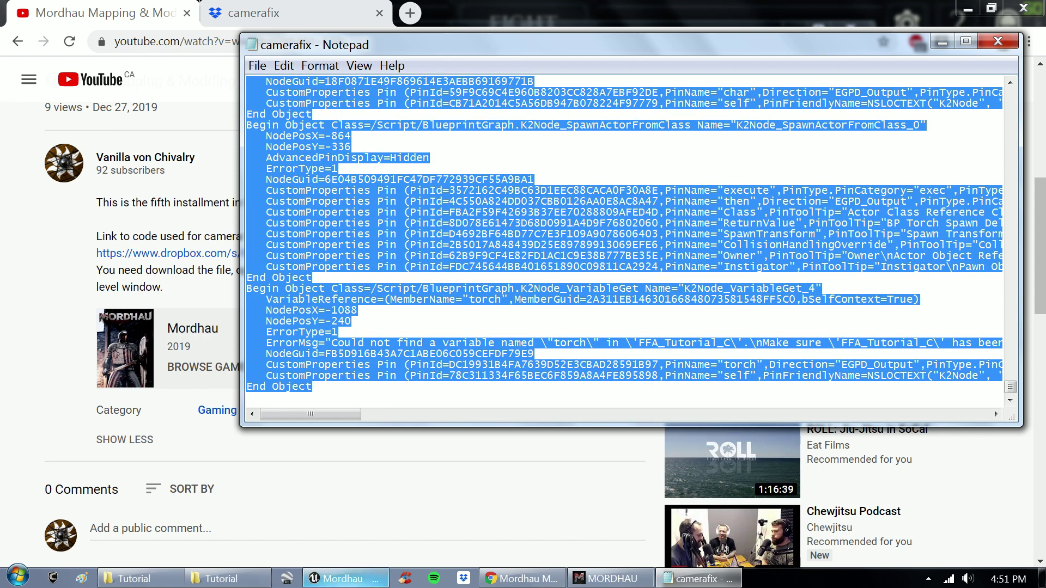
click(344, 578)
Step: Open the FFA_Tutorial Level Blueprint from the Blueprints toolbar dropdown
click(475, 41)
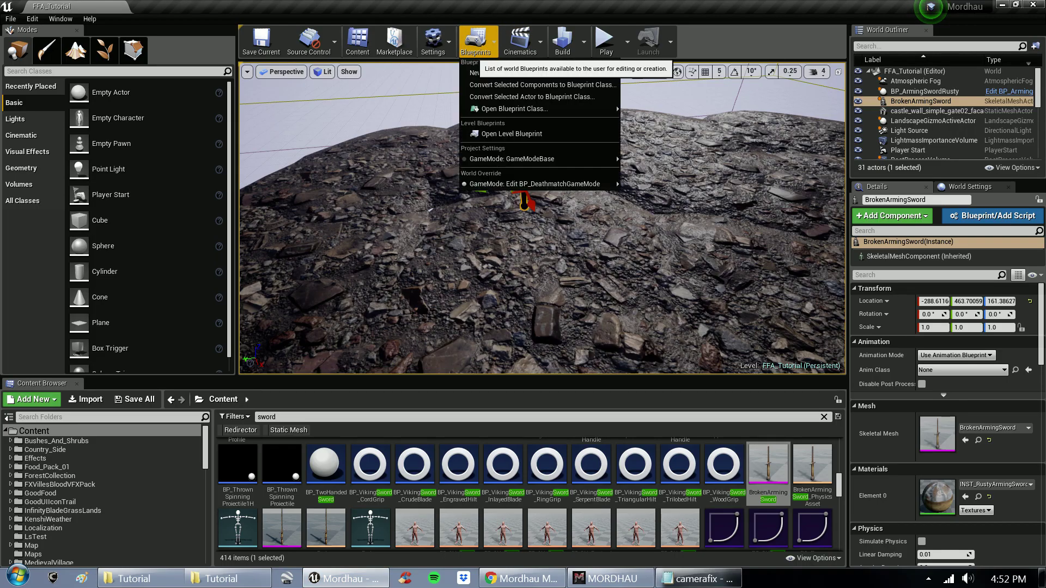
click(506, 134)
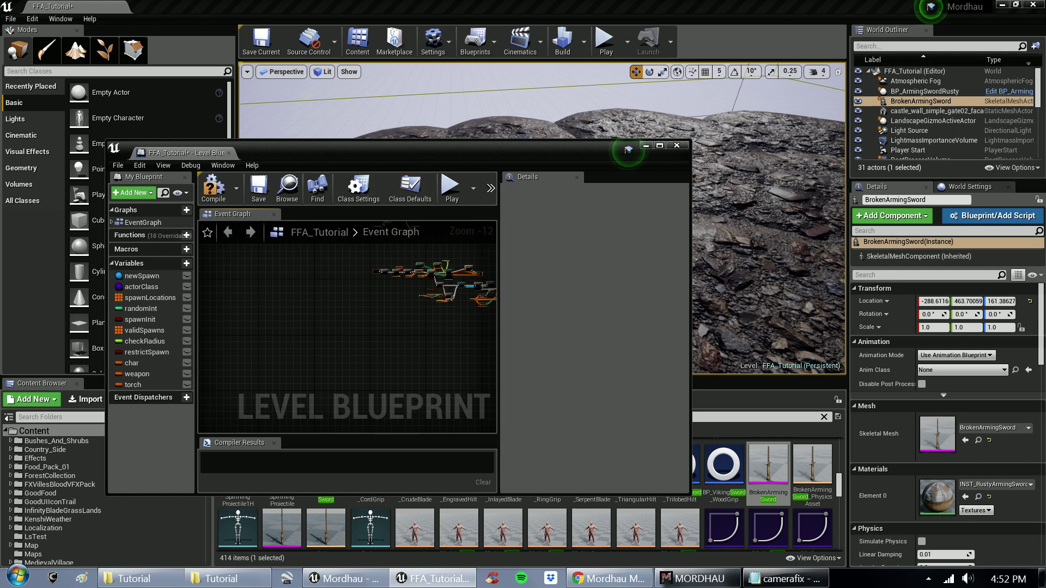
scroll(431, 286, up, 2)
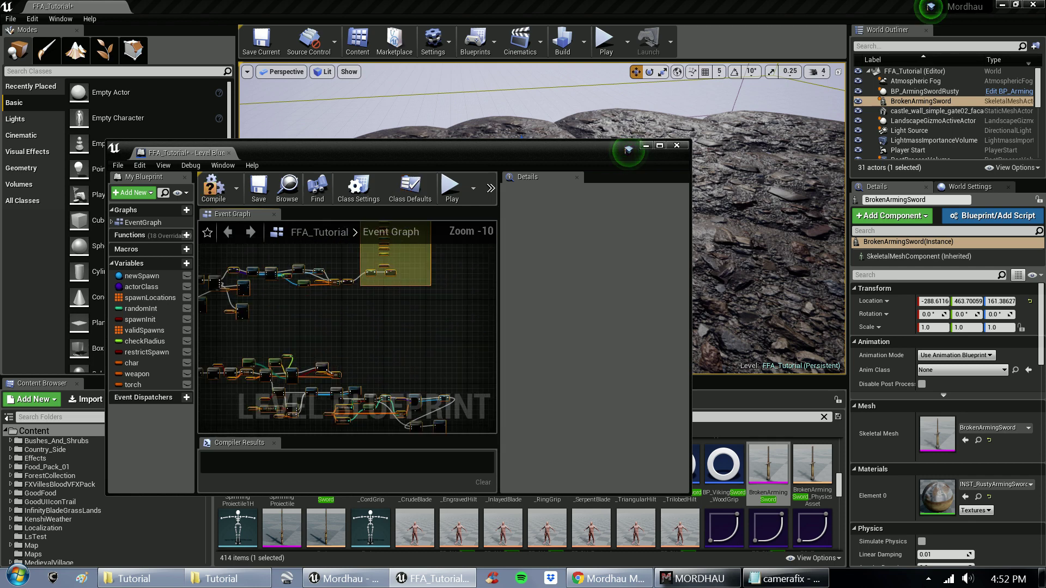
scroll(435, 316, up, 2)
scroll(434, 316, up, 1)
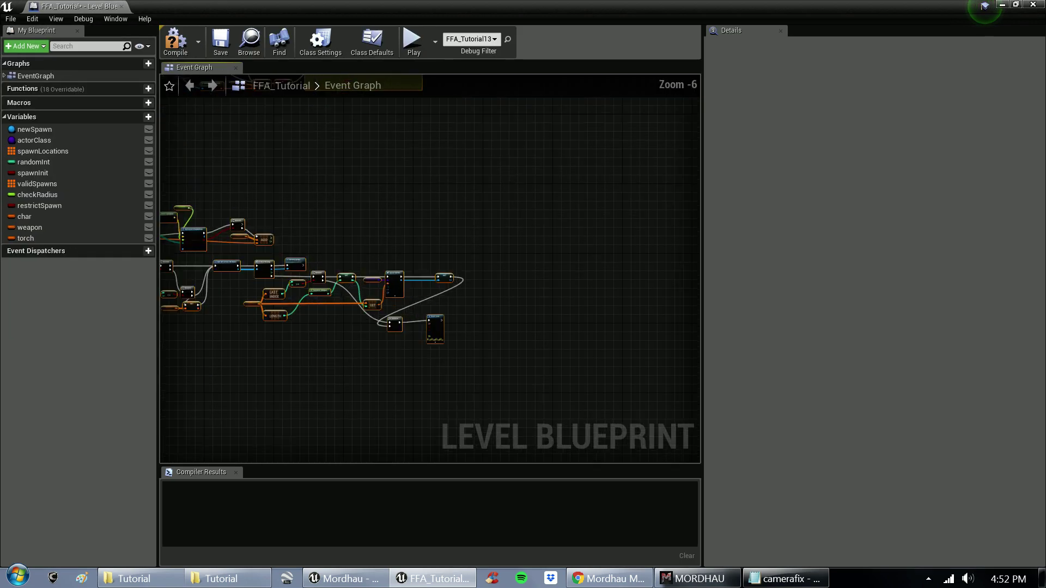
scroll(435, 315, up, 1)
Step: Inspect the variable comment box, New Spawn node, and Branch, ADD and SET nodes
right_drag(435, 315, 434, 382)
scroll(429, 181, up, 6)
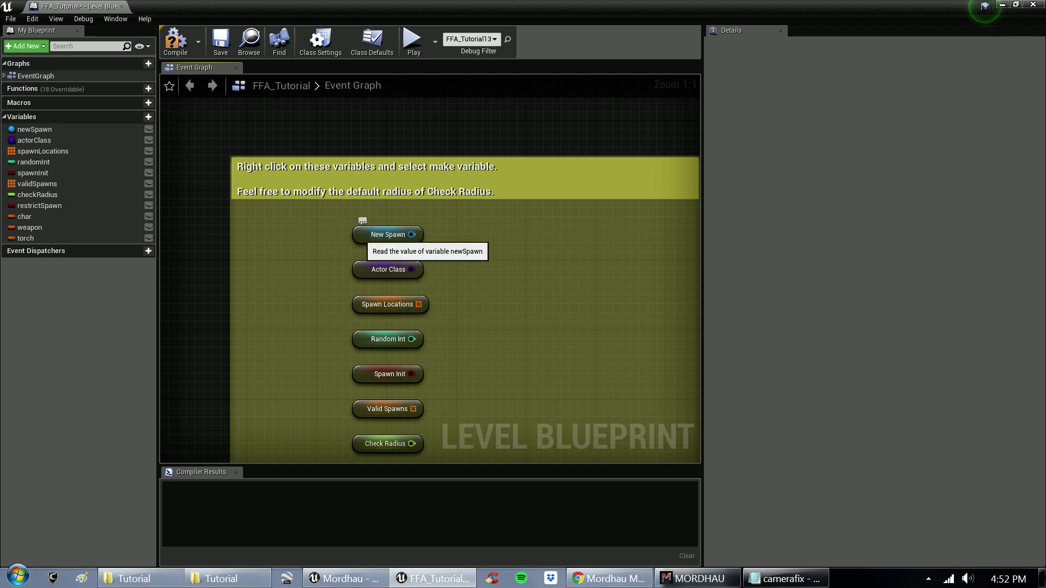
right_click(360, 237)
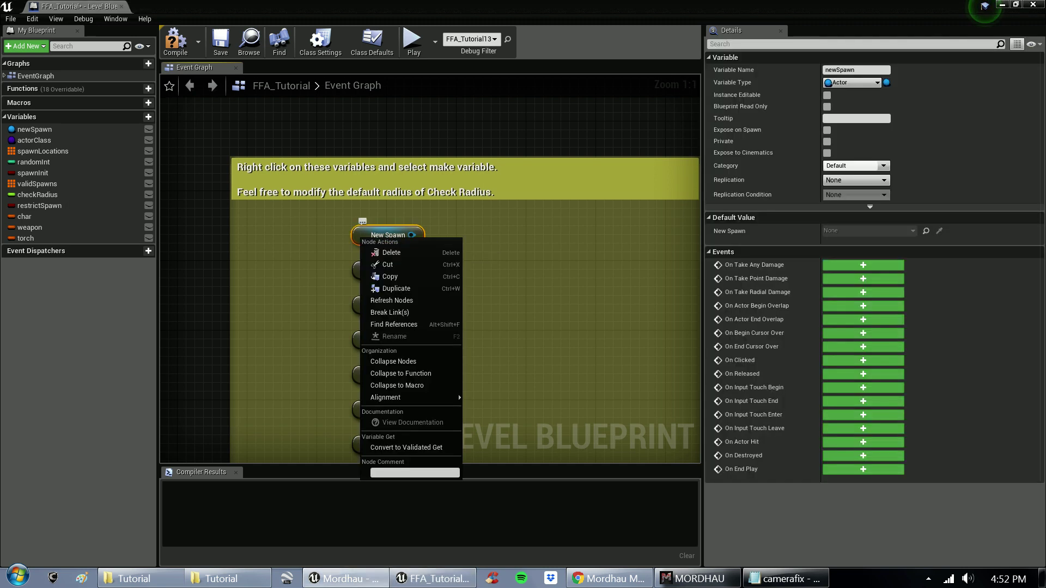
right_click(388, 235)
right_click(389, 235)
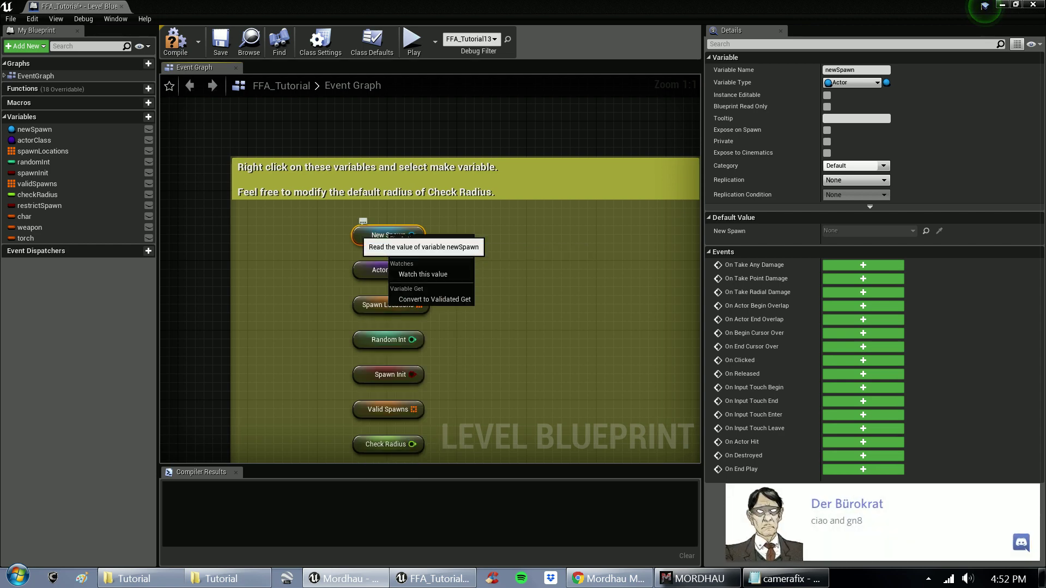
right_click(360, 235)
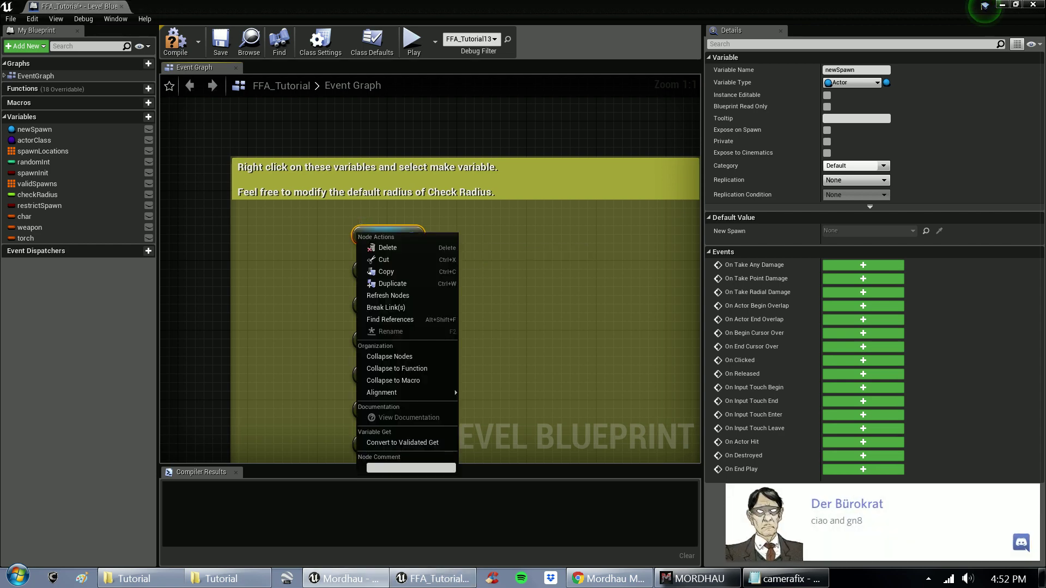
click(360, 221)
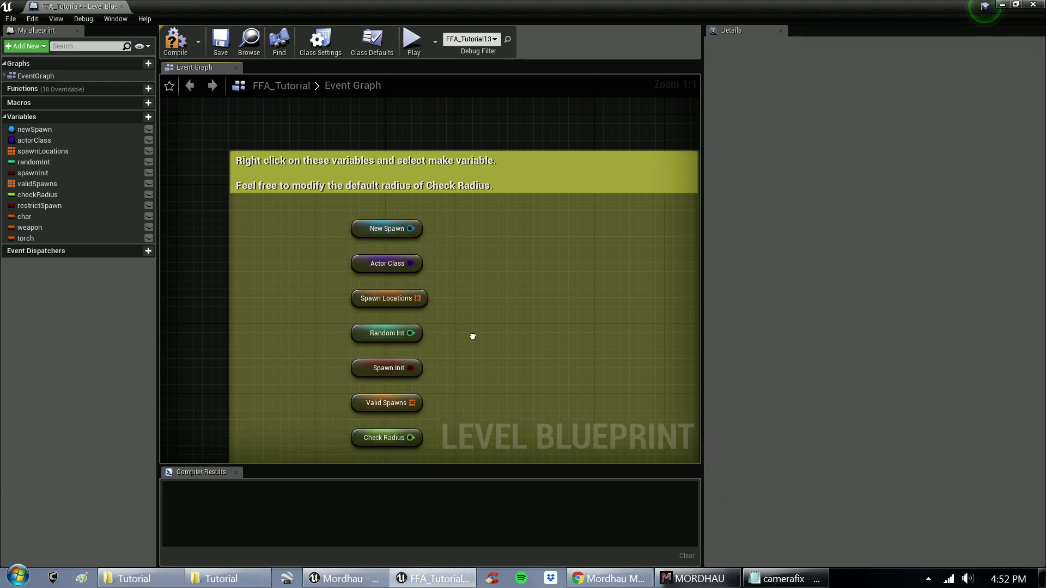
right_drag(471, 338, 492, 270)
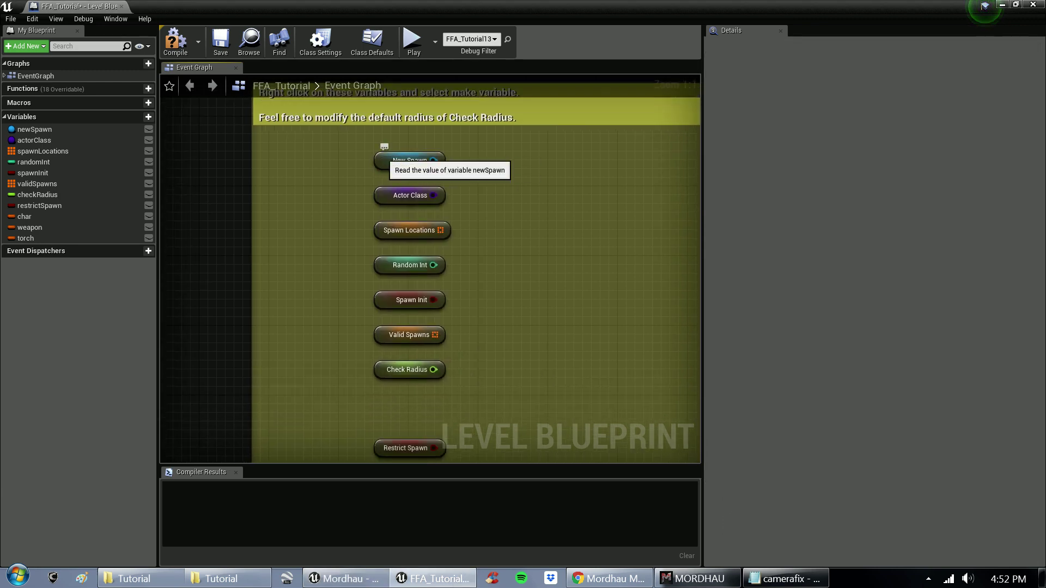
right_drag(384, 441, 495, 352)
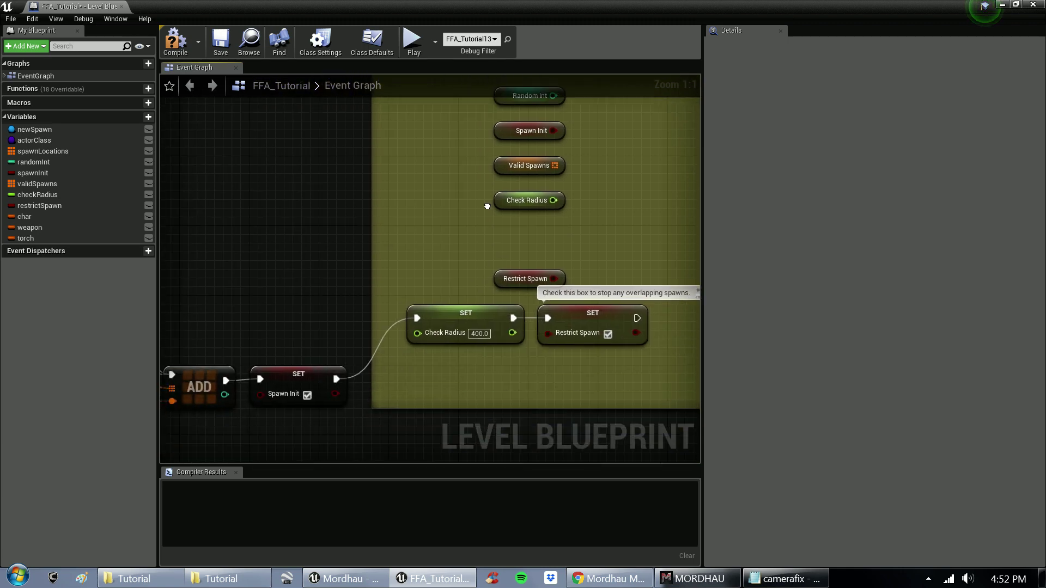
scroll(496, 352, down, 2)
scroll(495, 352, up, 1)
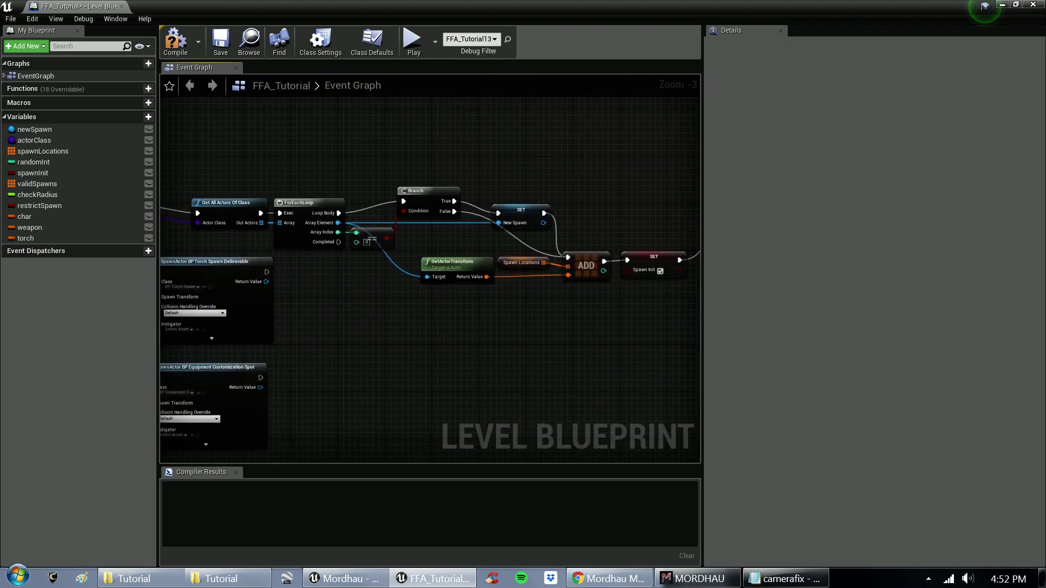
scroll(596, 355, up, 1)
scroll(628, 351, up, 1)
Step: Delete the Torch variable and torch spawn nodes, and remove the Sequence's Then 3 pin
right_drag(627, 351, 692, 362)
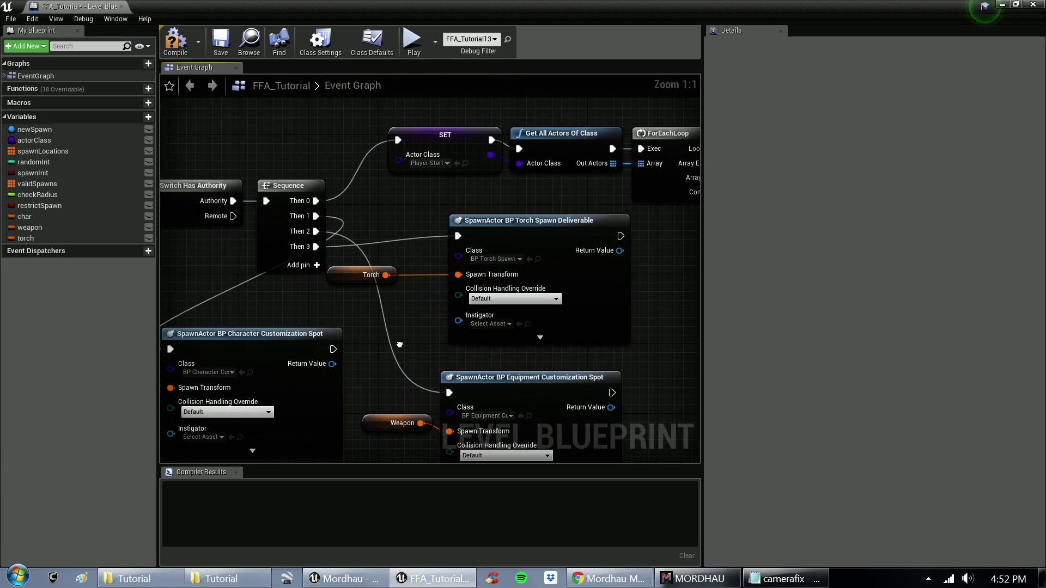
click(364, 274)
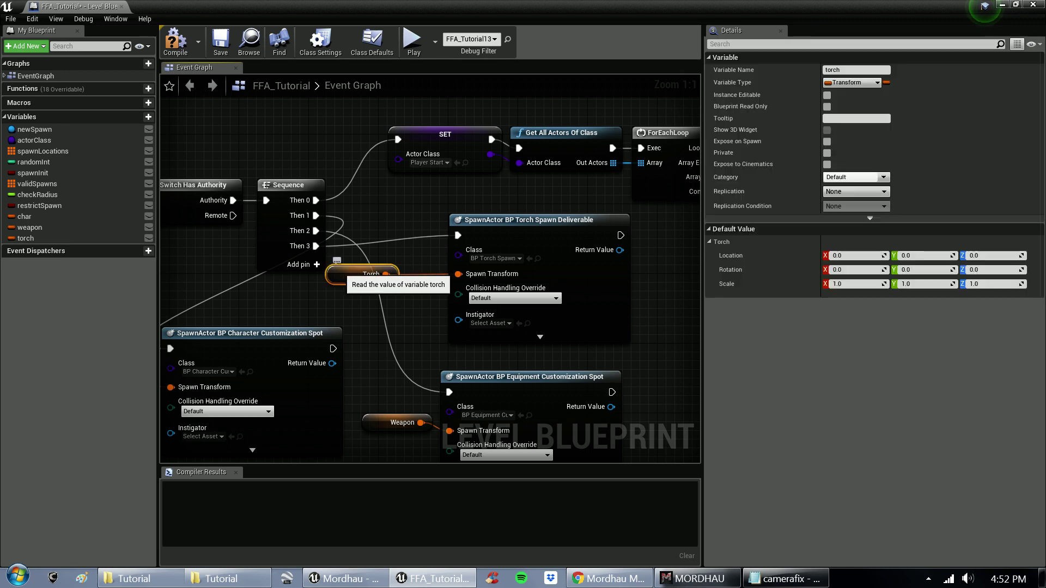
key(Delete)
click(572, 245)
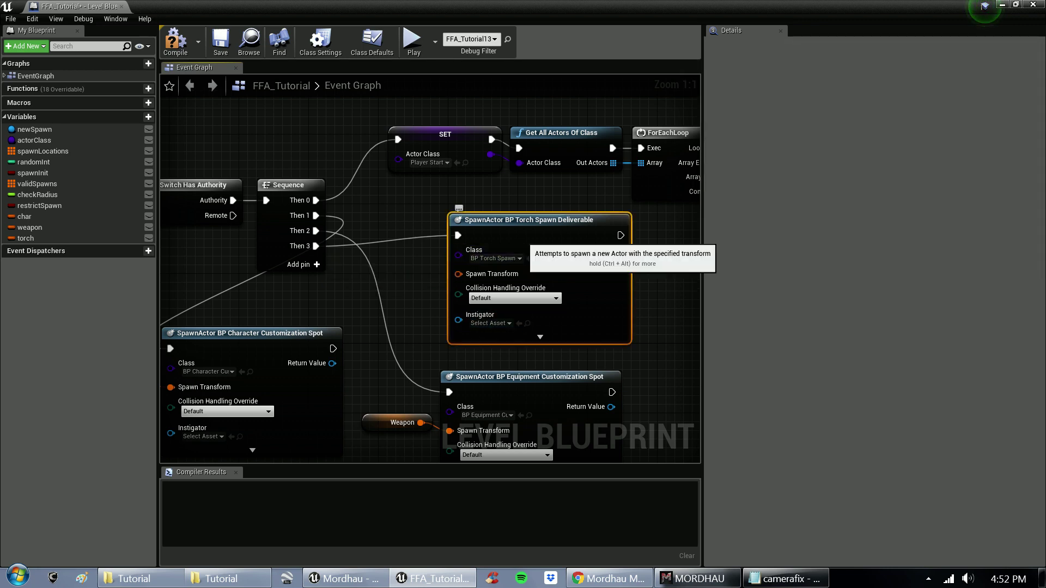
key(Delete)
right_click(304, 246)
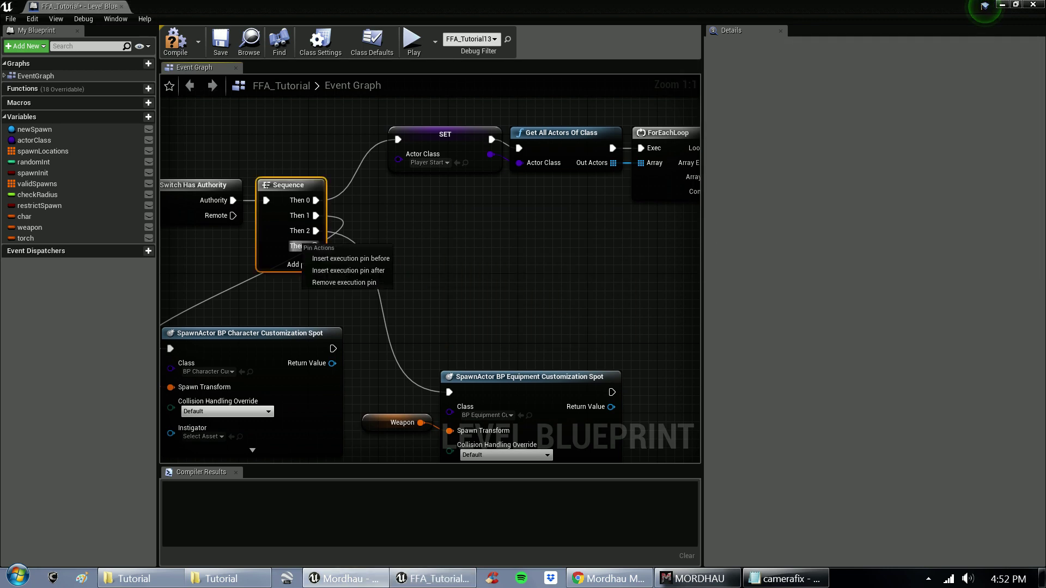
click(344, 282)
Step: Move over to the character spawn node and inspect the Char variable node
mouse_move(357, 326)
right_down()
mouse_move(486, 253)
mouse_move(570, 226)
right_up()
click(294, 277)
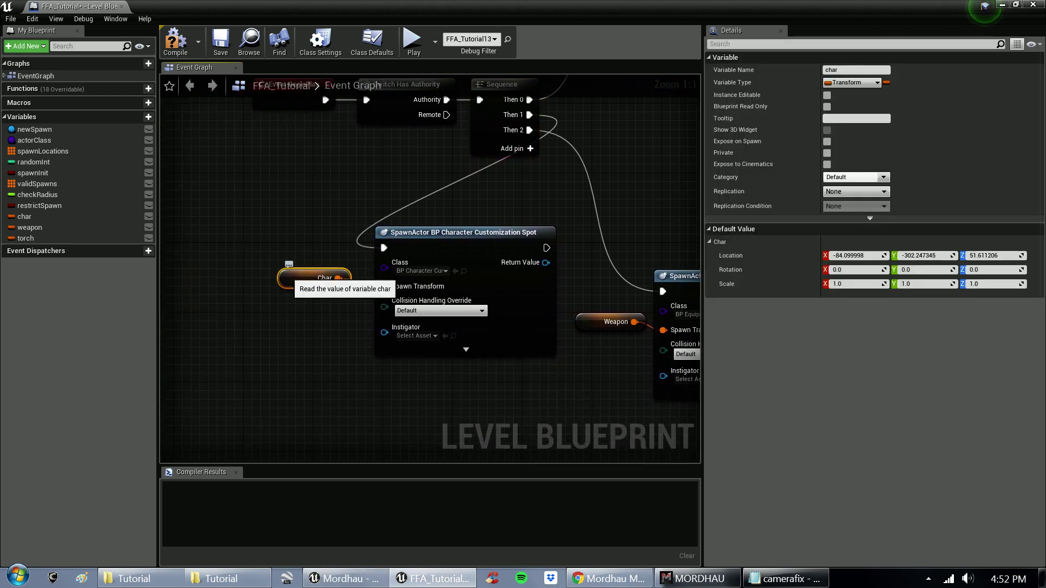
right_click(288, 276)
click(288, 265)
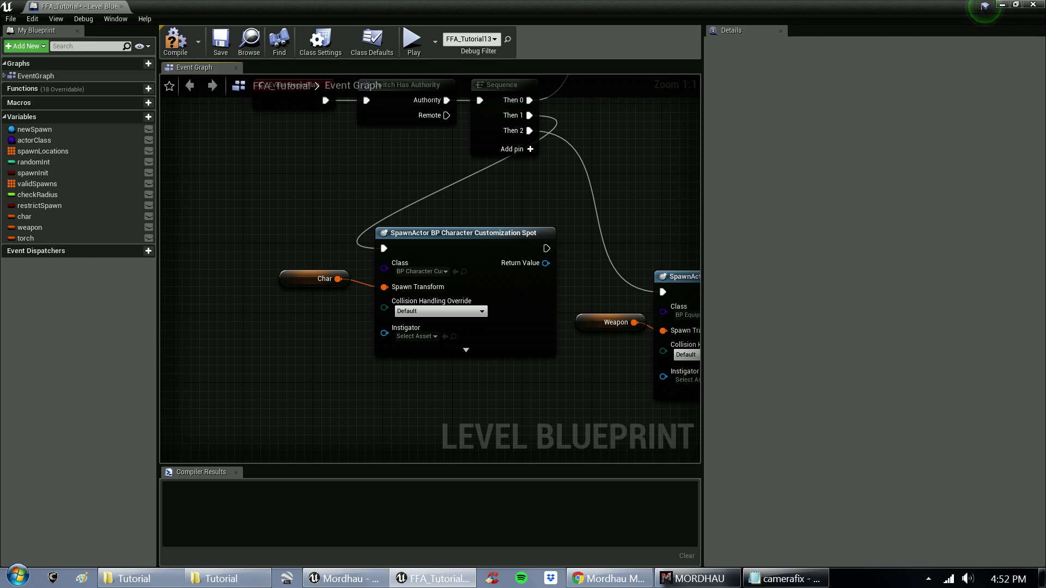
right_drag(289, 265, 213, 267)
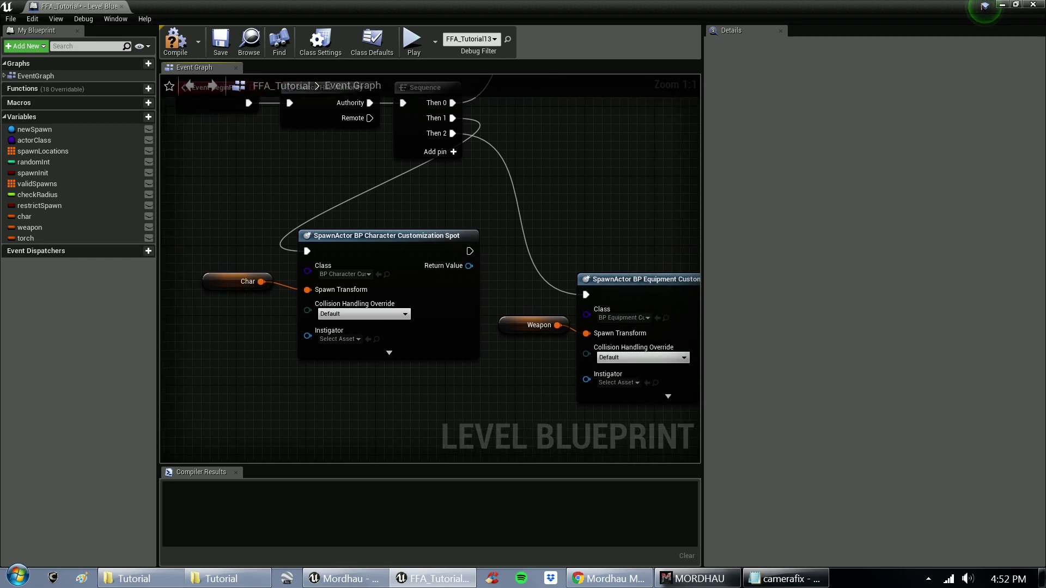
Step: Set the Char and Weapon variables' default location X and Z to 0
click(175, 40)
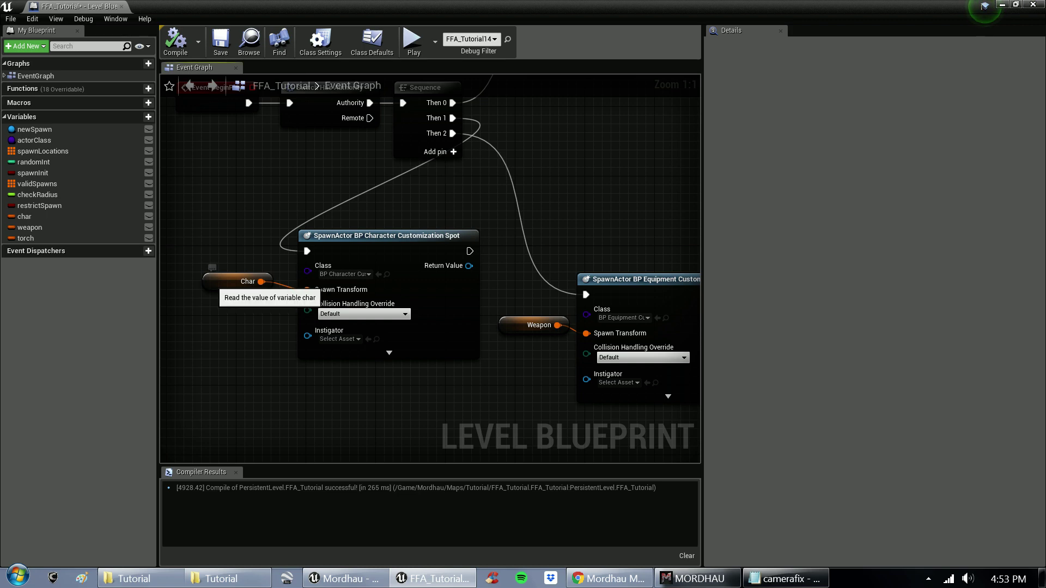
click(214, 281)
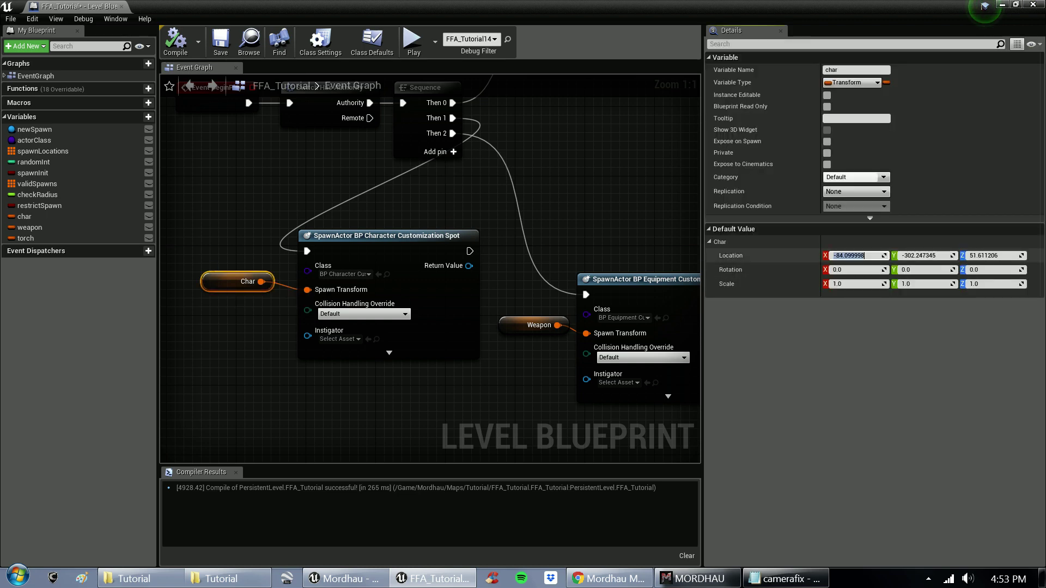
text(0)
key(Return)
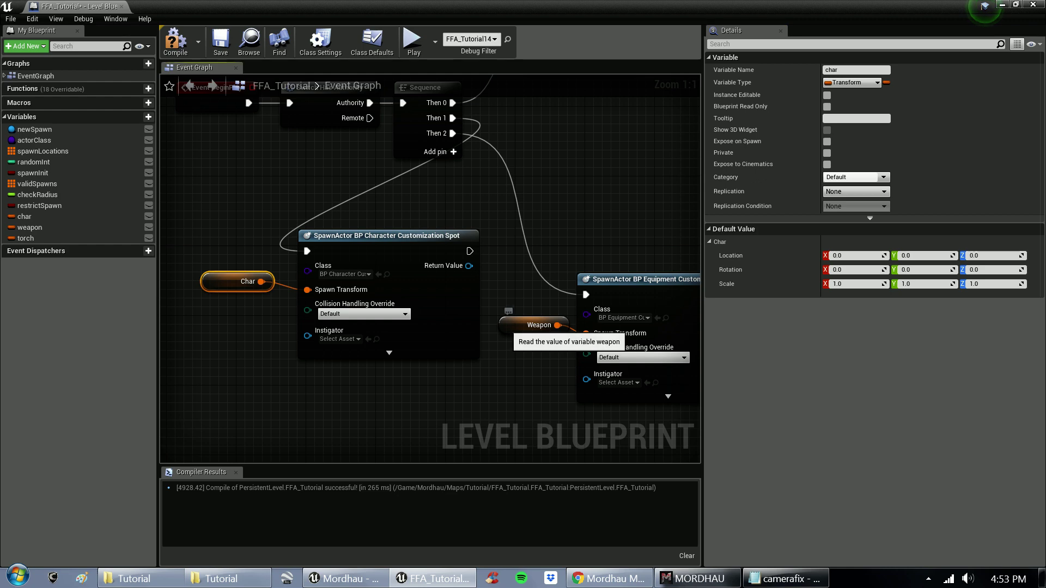
click(524, 326)
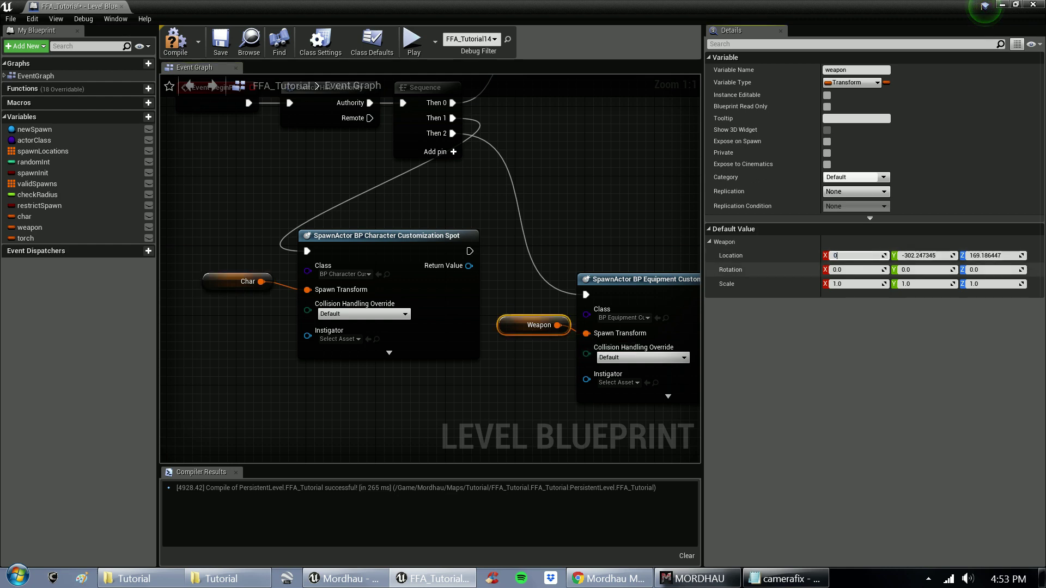
text(0)
key(Return)
text(0)
key(Return)
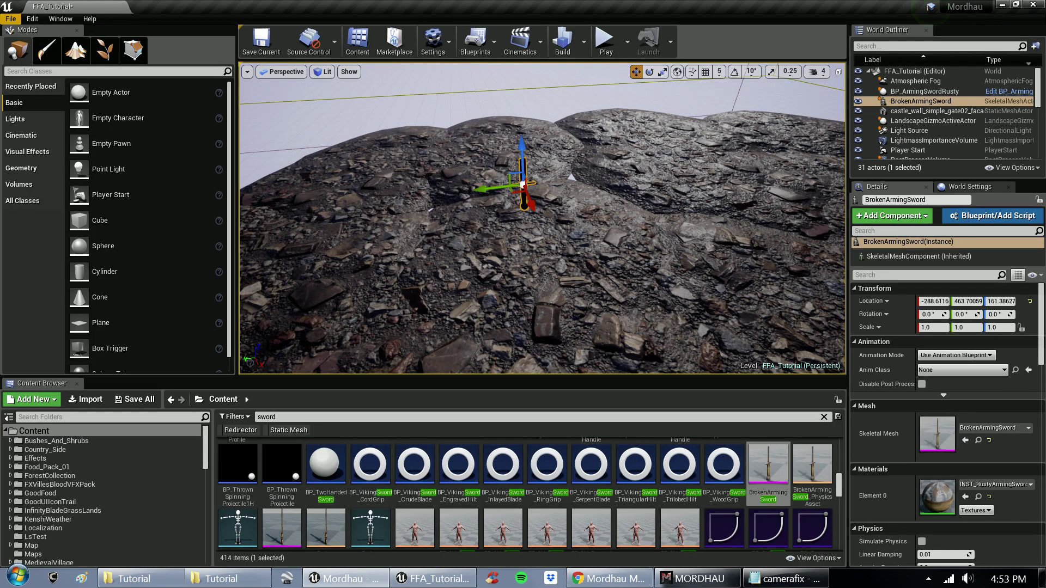
Step: Save the FFA_Tutorial level and cook its content for Windows
click(11, 18)
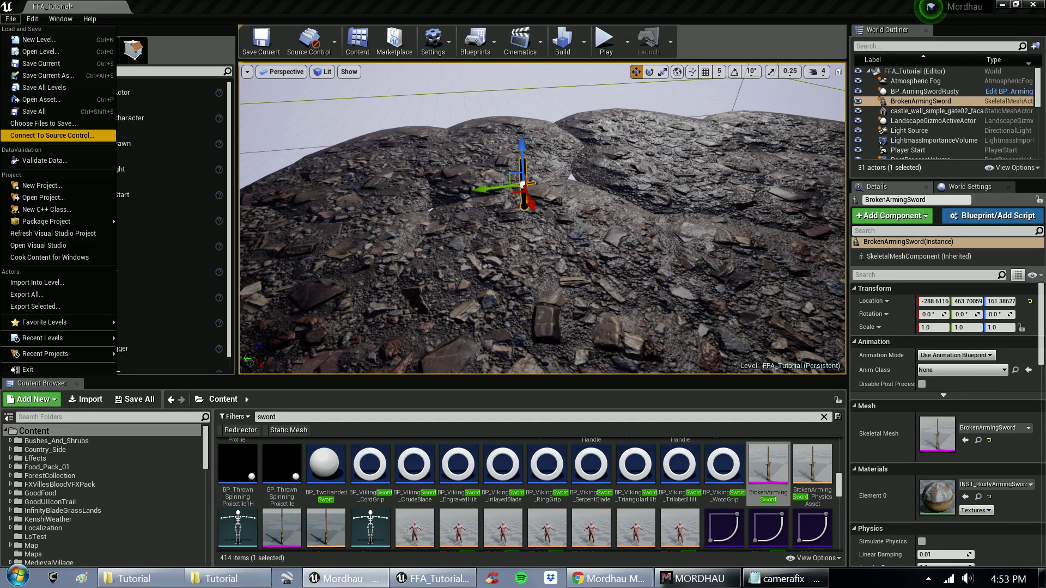
click(37, 111)
click(10, 18)
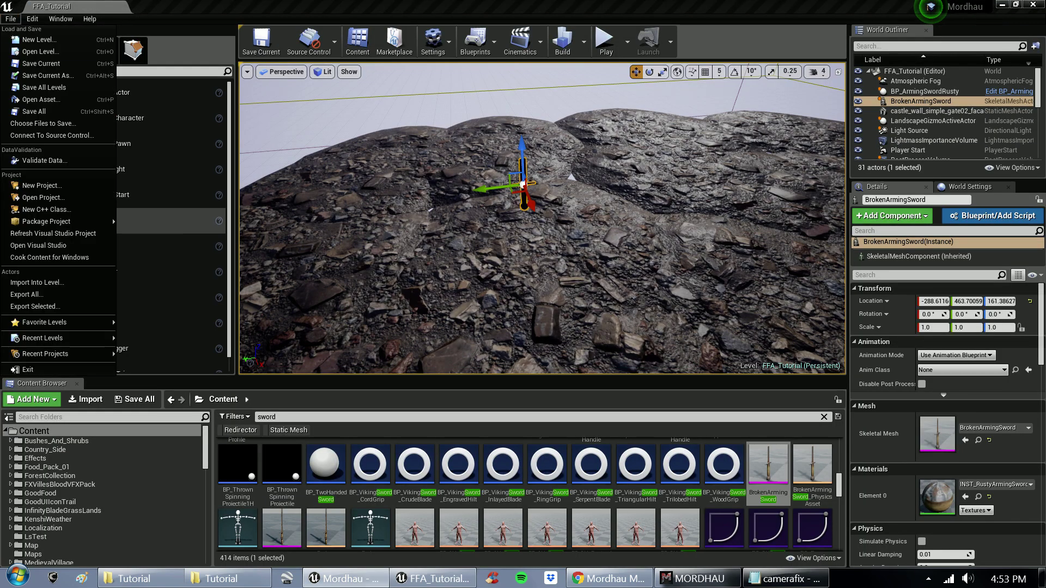
click(57, 259)
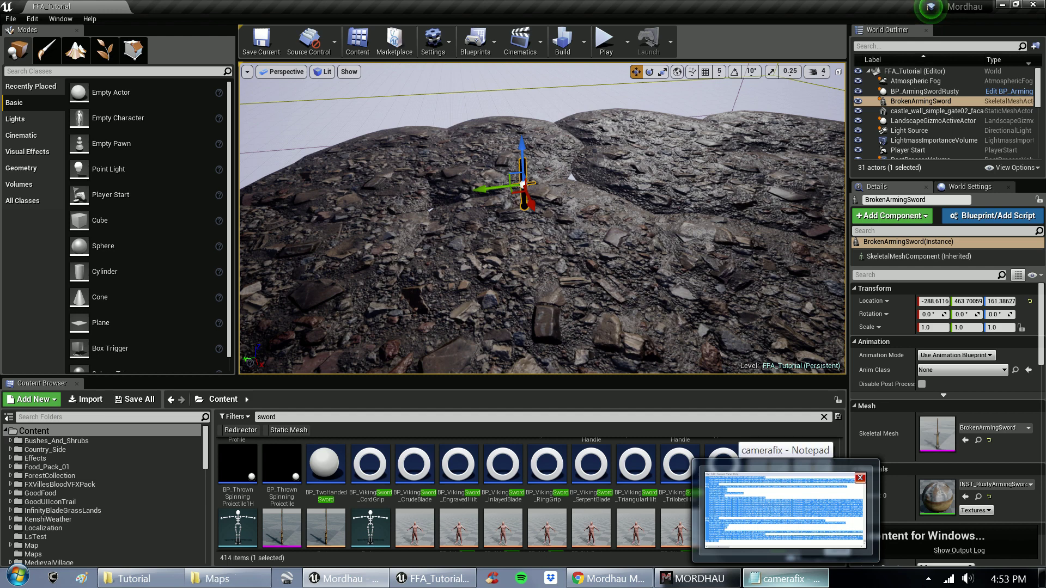
click(860, 478)
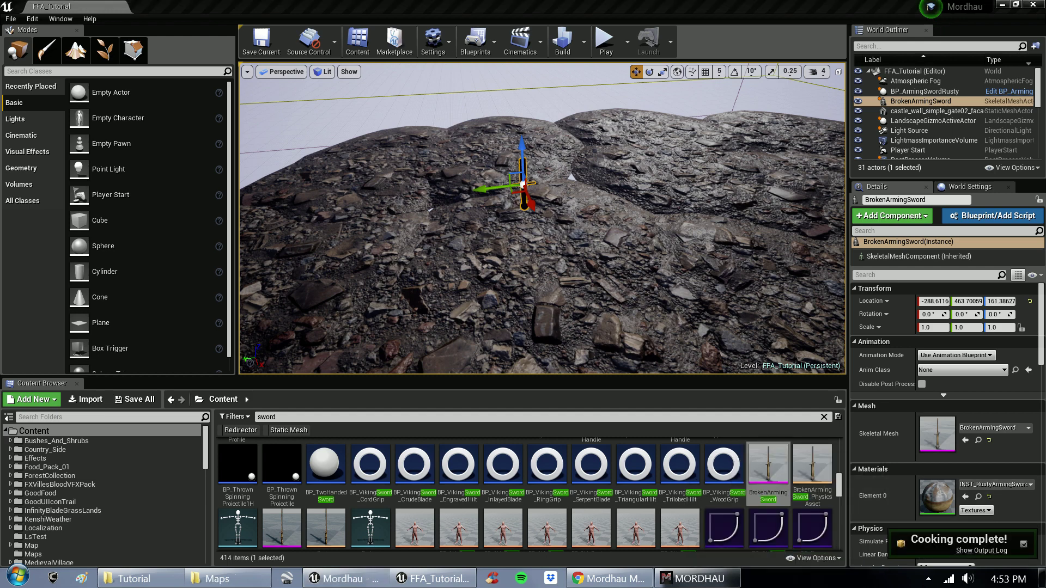
Step: Copy the five cooked Tutorial map files into Mordhau's Maps Tutorial folder, replacing all
click(217, 578)
double_click(352, 252)
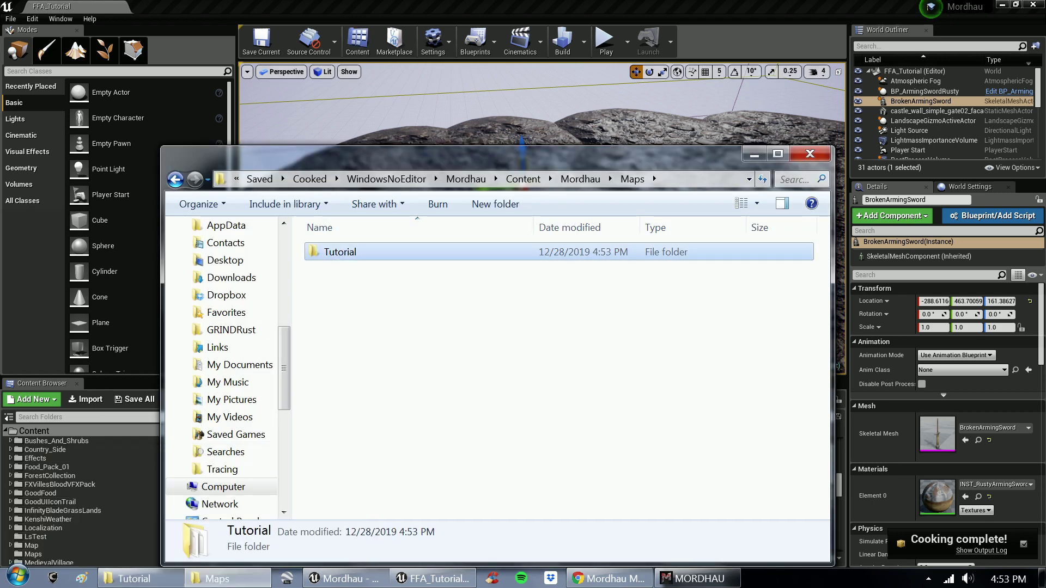
drag(379, 244, 384, 382)
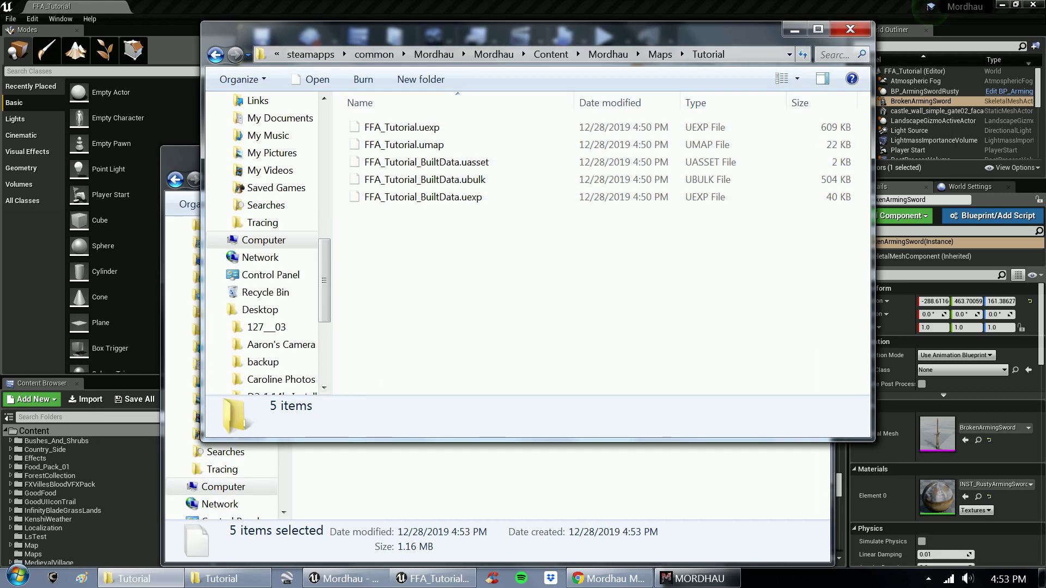
drag(364, 270, 237, 413)
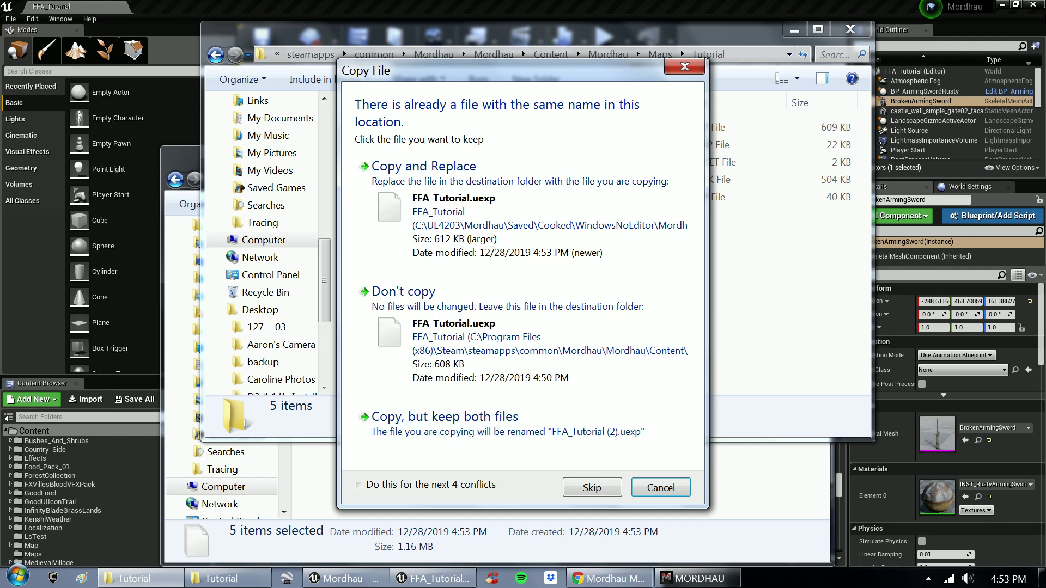
click(359, 485)
click(423, 166)
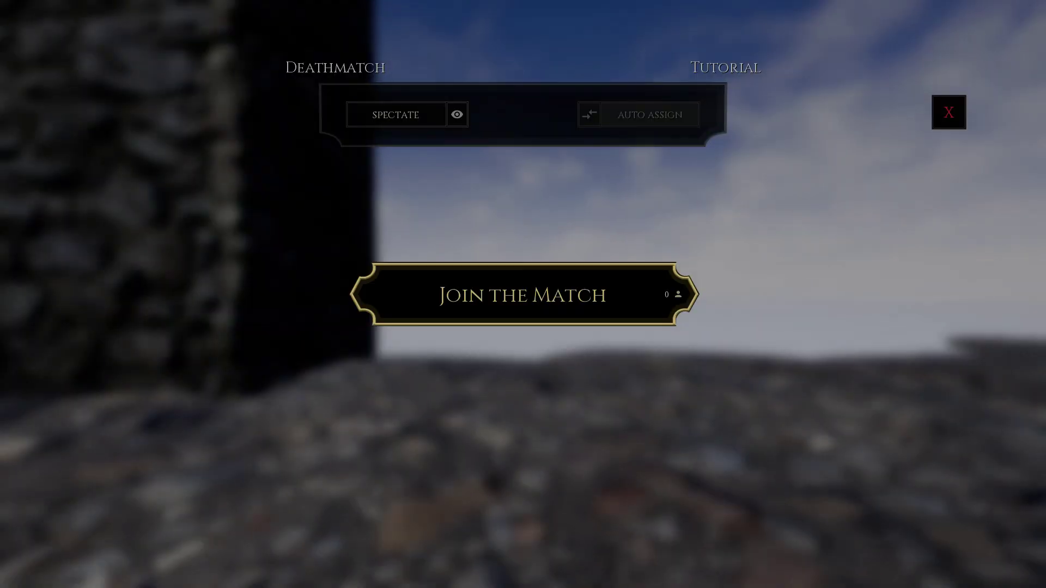
Step: Join the match and view the Longsword on the weapon gear page
click(523, 294)
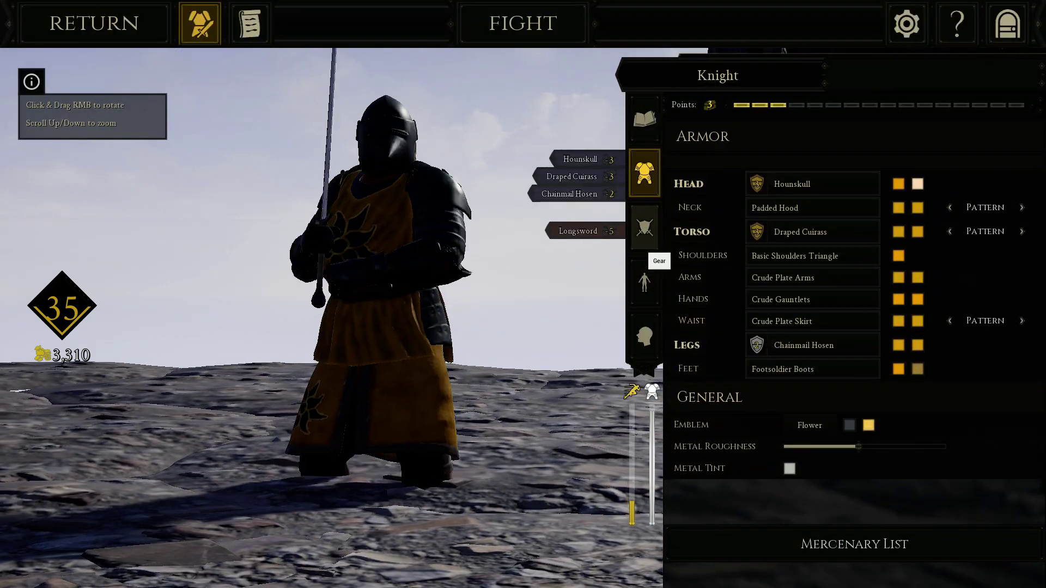
click(644, 229)
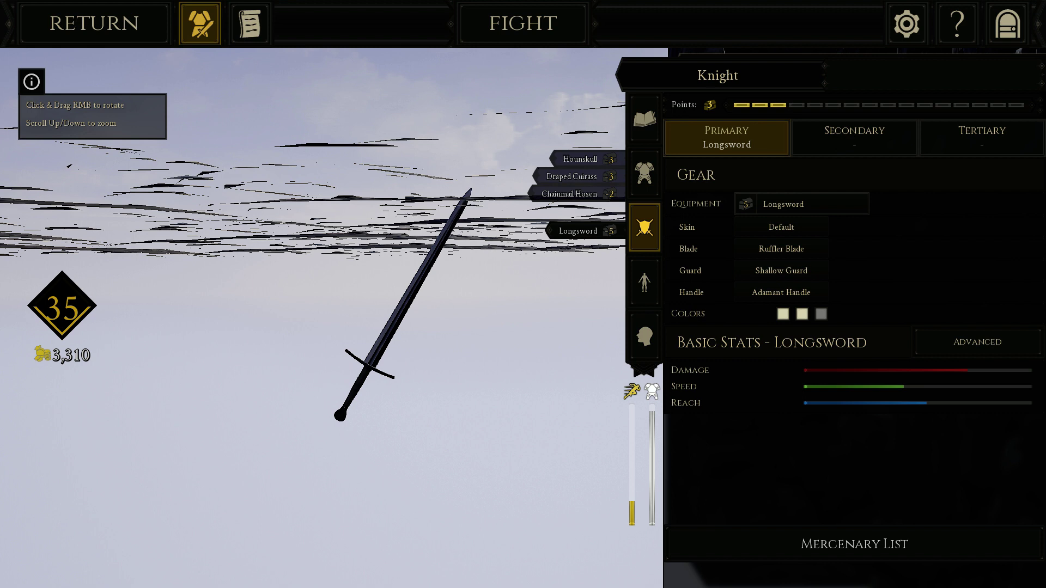
Step: Drag a Dummy_mdl mesh from the Content Browser into the viewport beside the sword
key(alt+Tab)
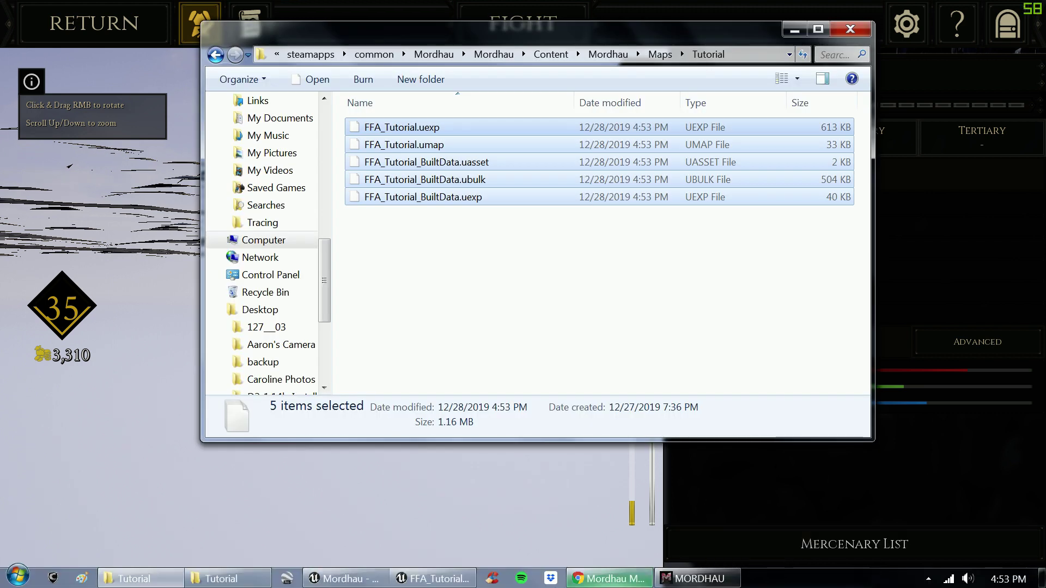
key(alt+Tab)
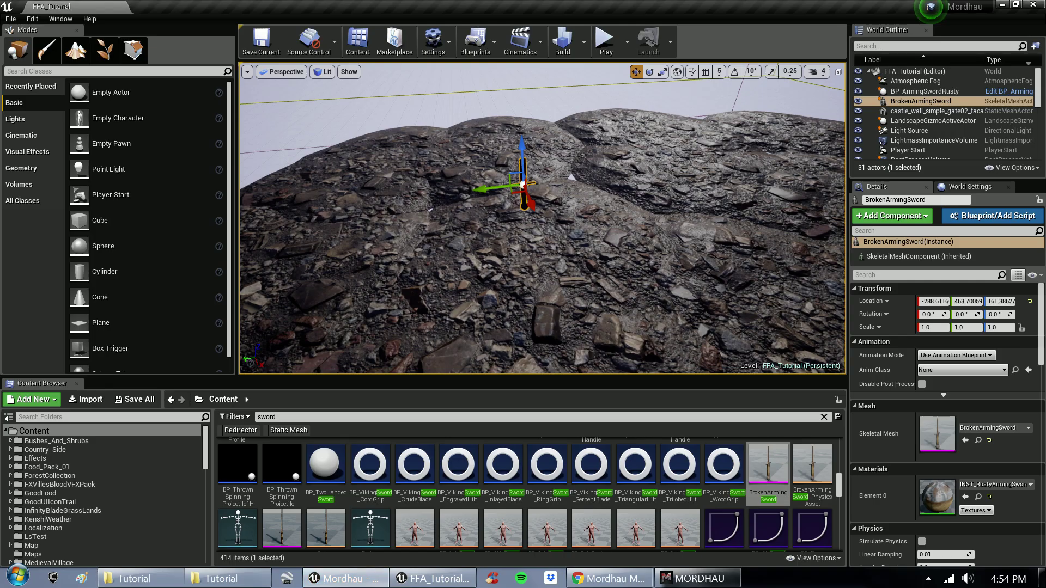
right_drag(540, 221, 540, 221)
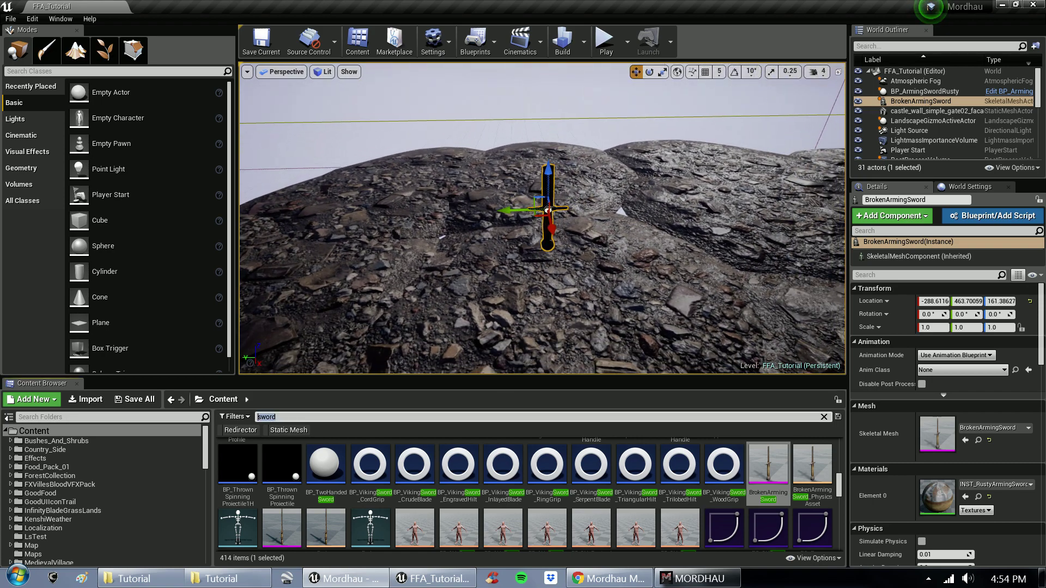
text(dummy)
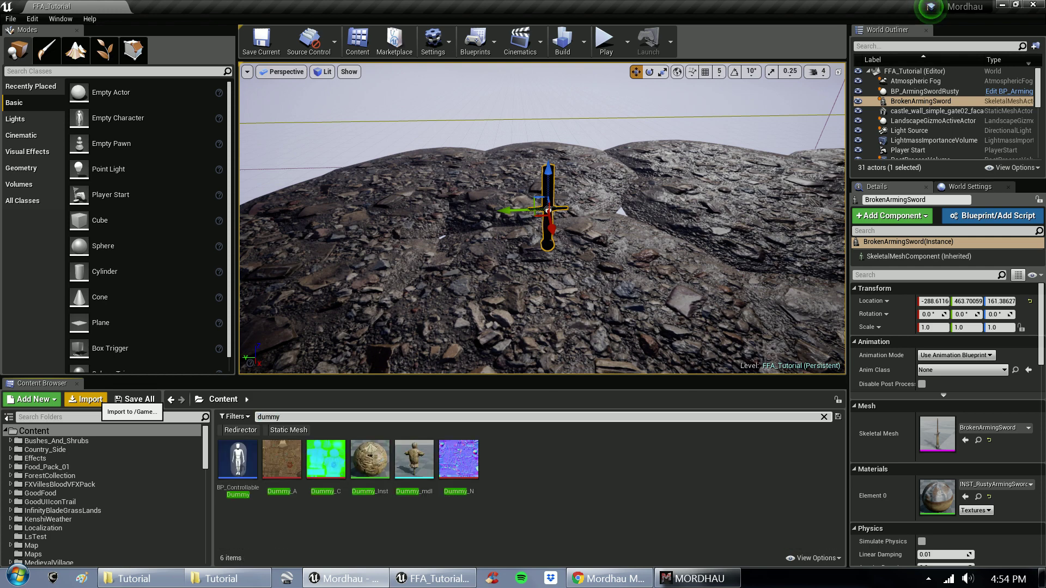
drag(413, 460, 543, 246)
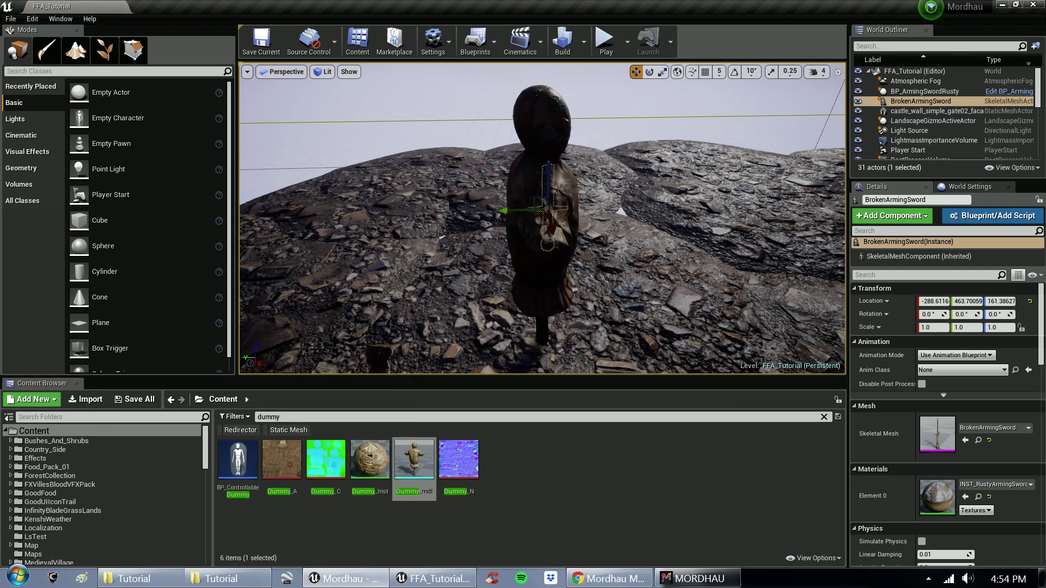
drag(538, 326, 541, 339)
right_drag(542, 340, 522, 295)
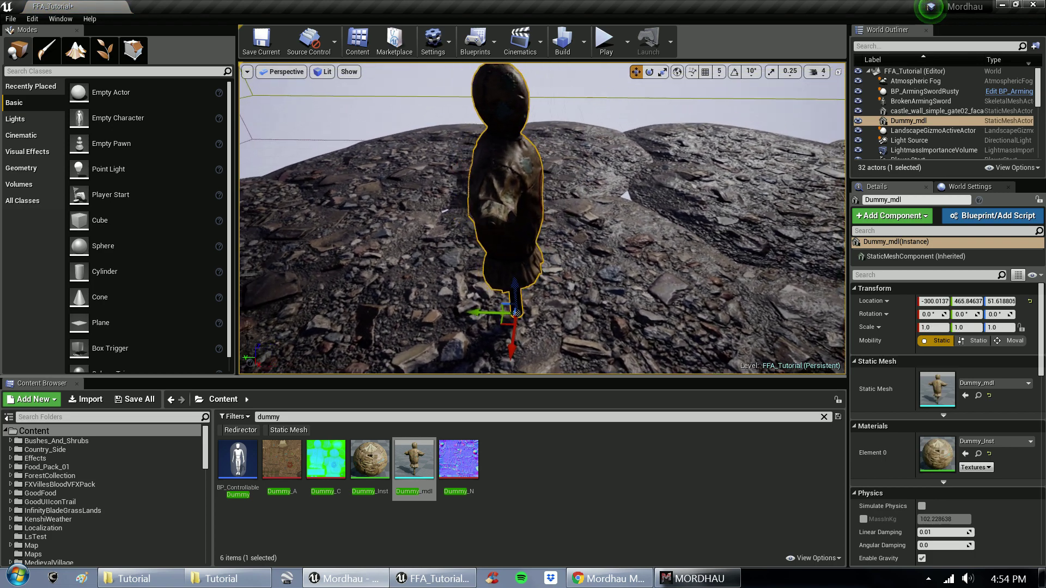
scroll(520, 290, up, 3)
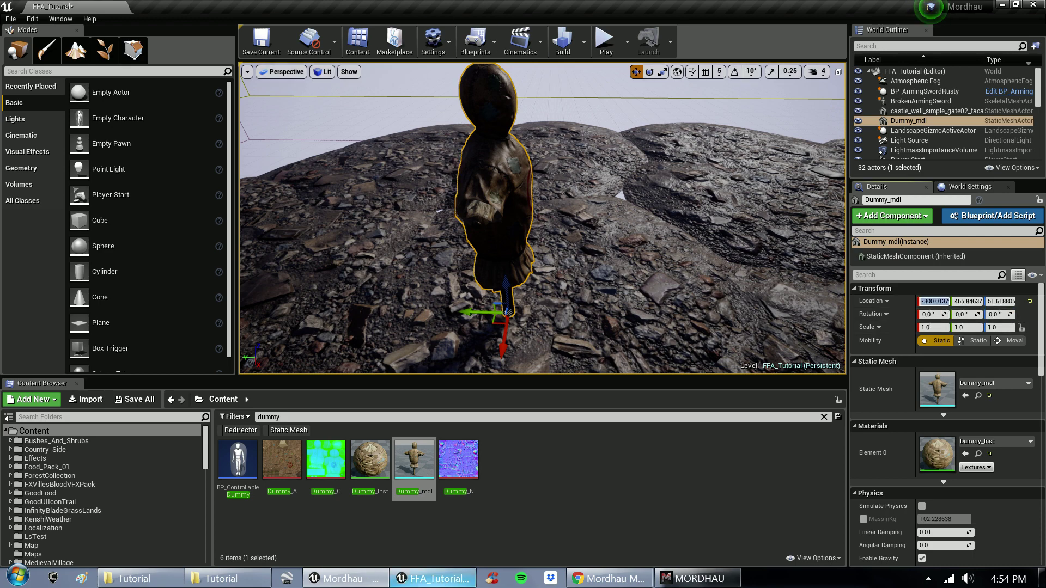
click(344, 578)
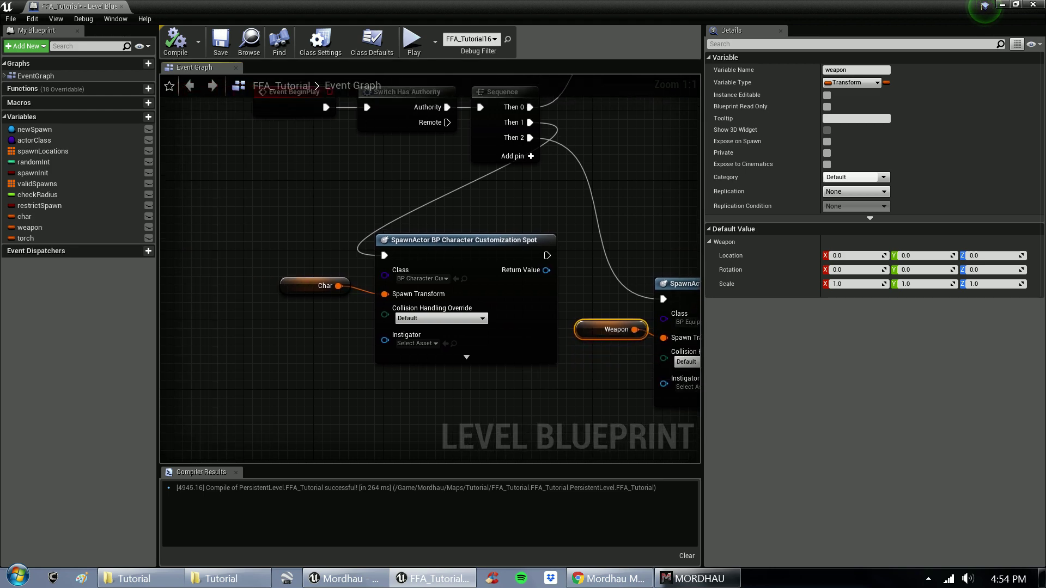
Step: Copy Dummy_mdl's Y and Z location values into the Char variable's default location
click(314, 286)
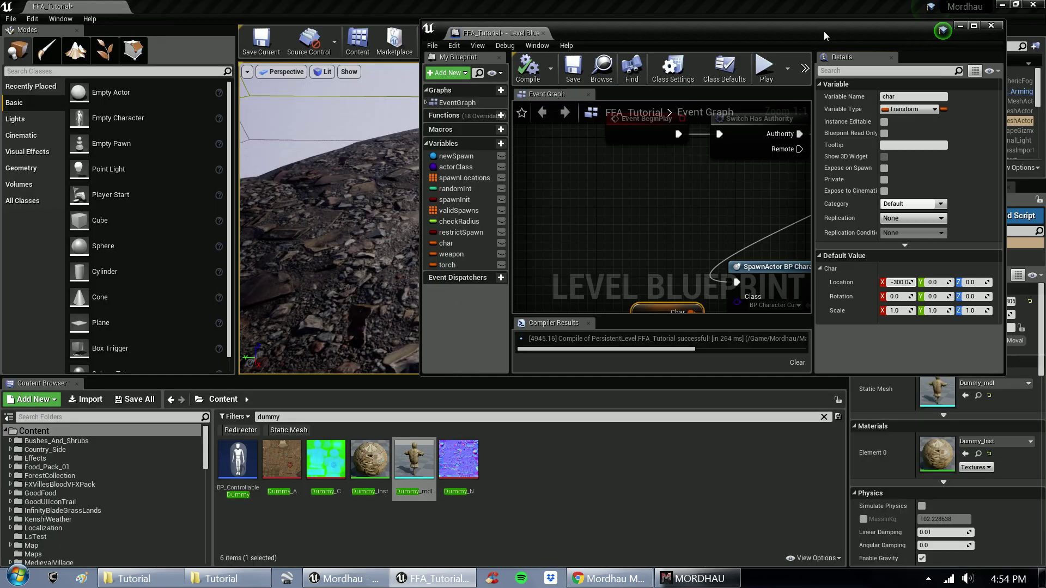
click(1013, 7)
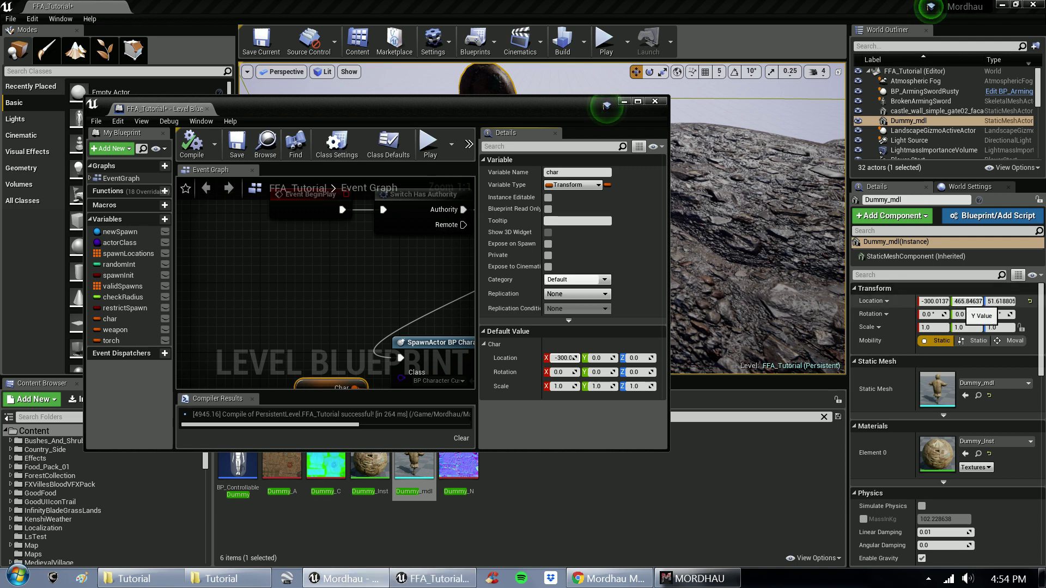
click(961, 302)
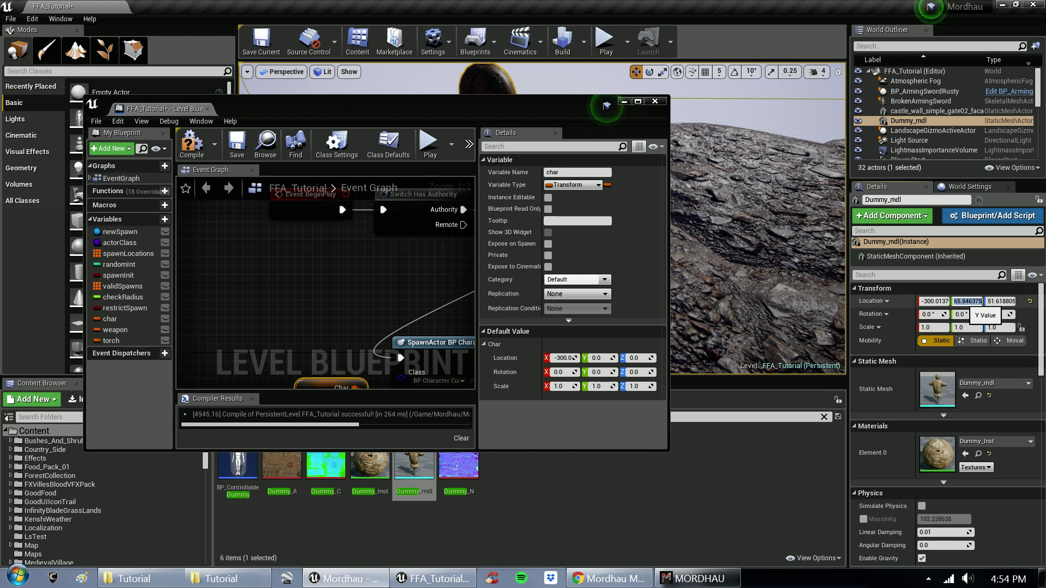
click(600, 358)
key(ctrl+v)
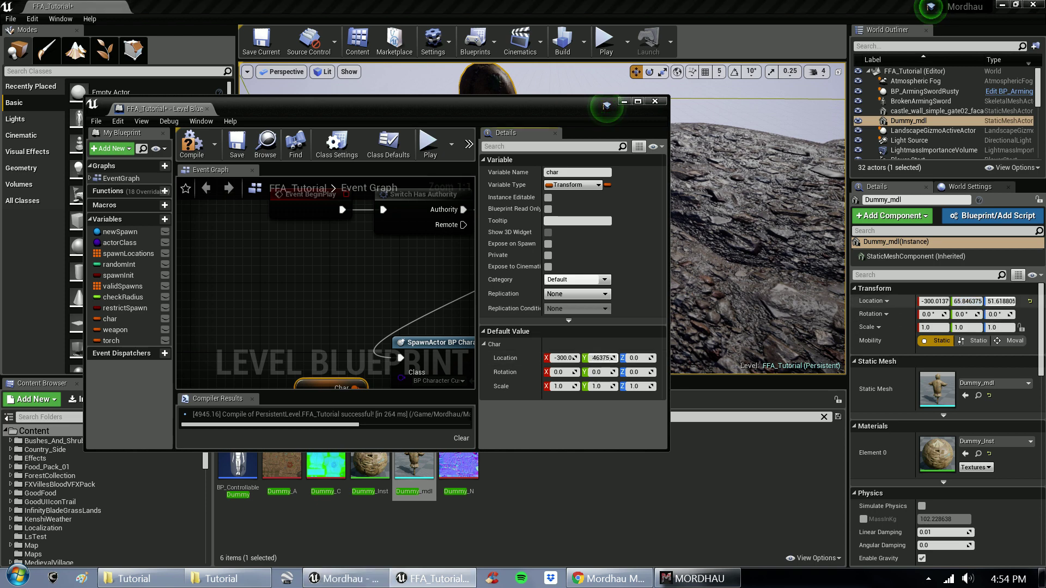
click(931, 7)
key(ctrl+c)
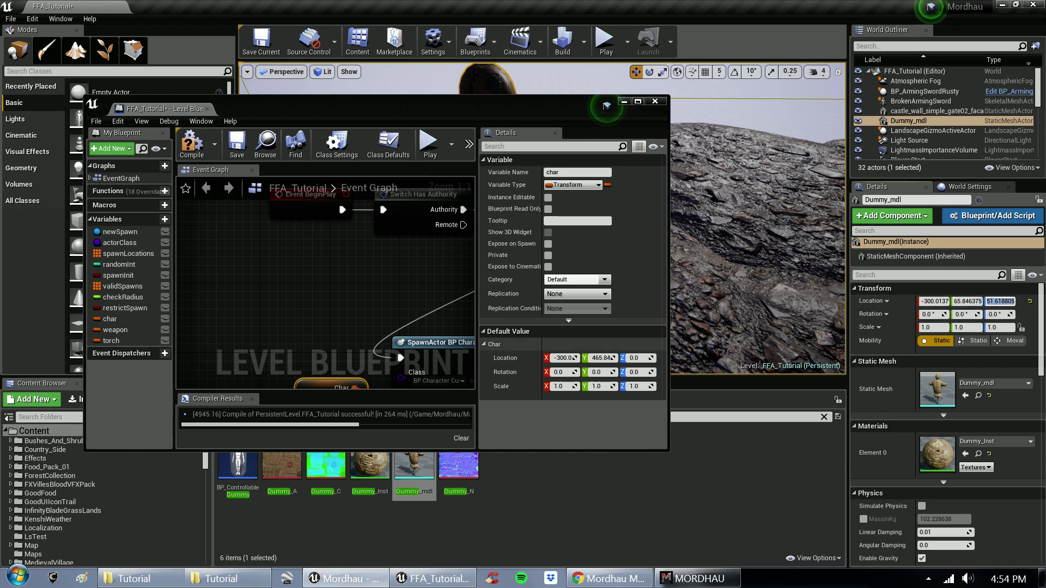
click(641, 359)
key(ctrl+v)
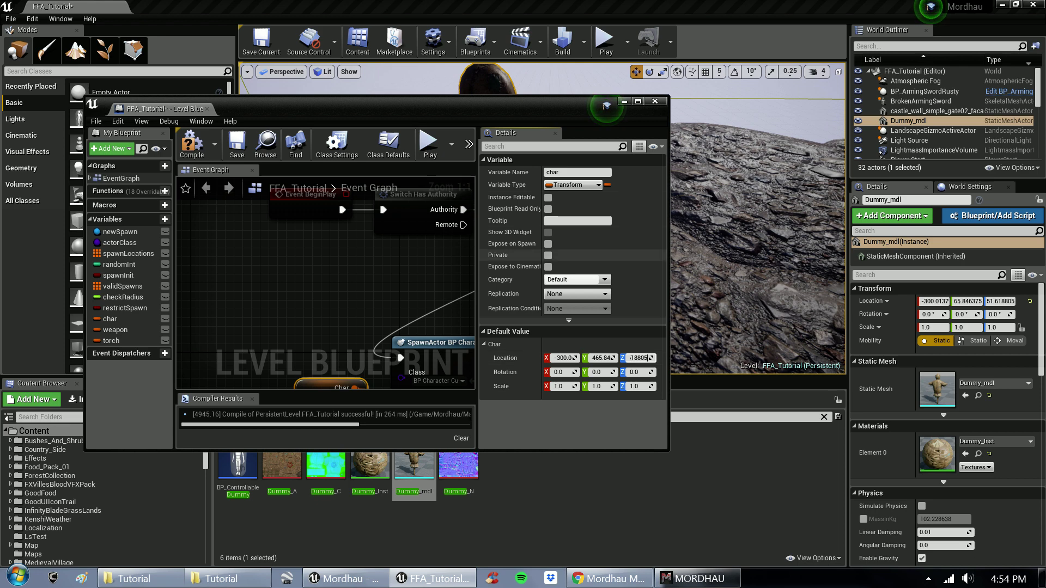
Step: Set the weapon variable's default location to the dummy's -300.0, 465.84, 51.618
right_drag(458, 343, 212, 235)
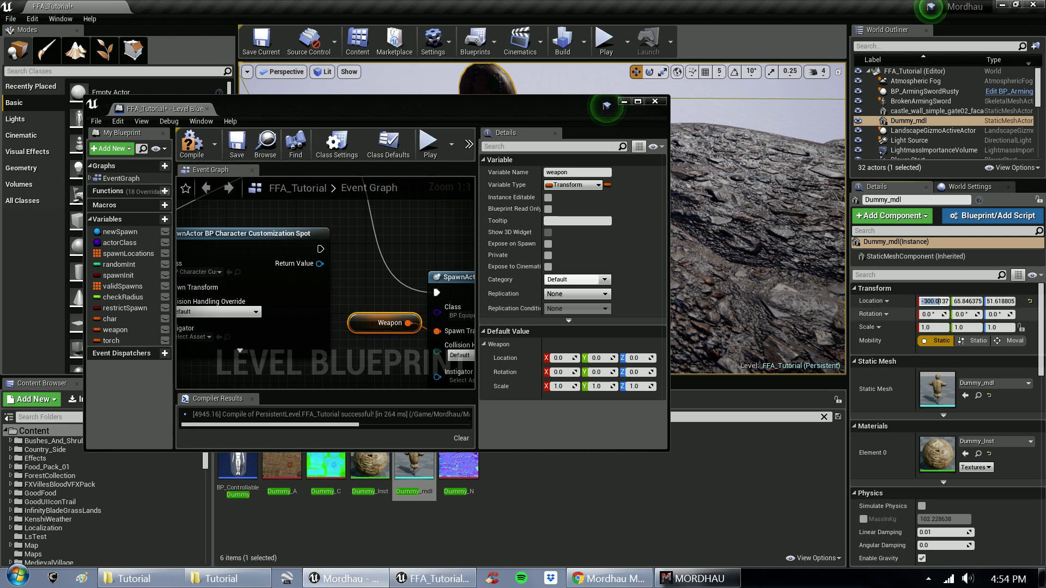
click(934, 301)
key(ctrl+c)
click(563, 358)
key(ctrl+v)
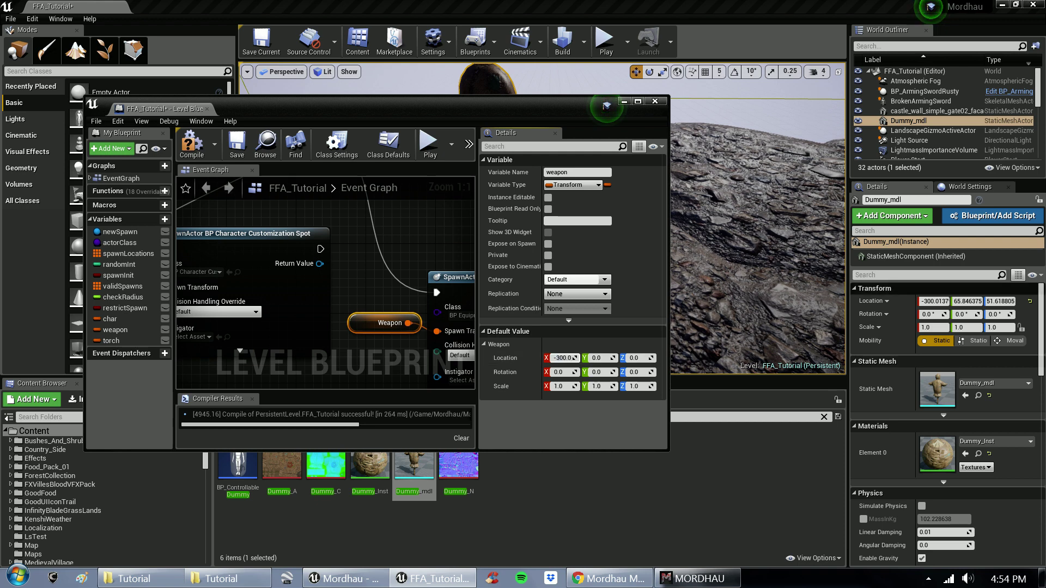
click(966, 303)
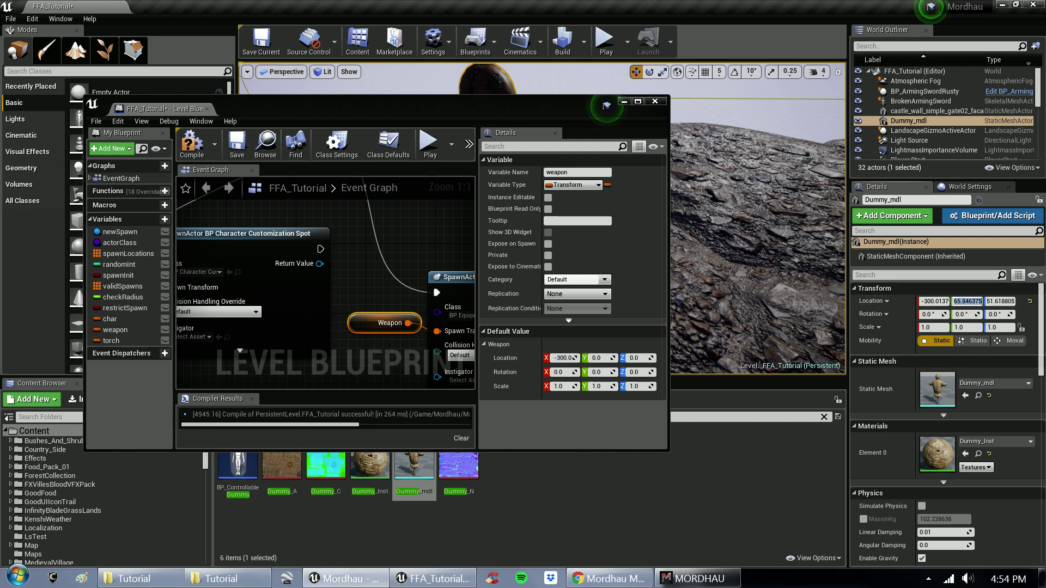
key(ctrl+c)
click(601, 358)
key(ctrl+v)
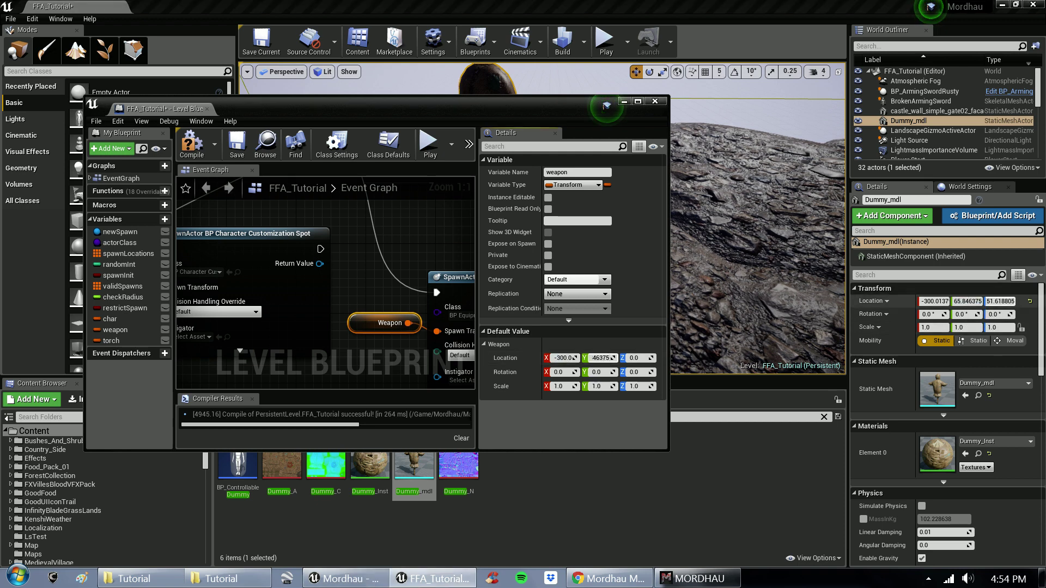
click(1001, 301)
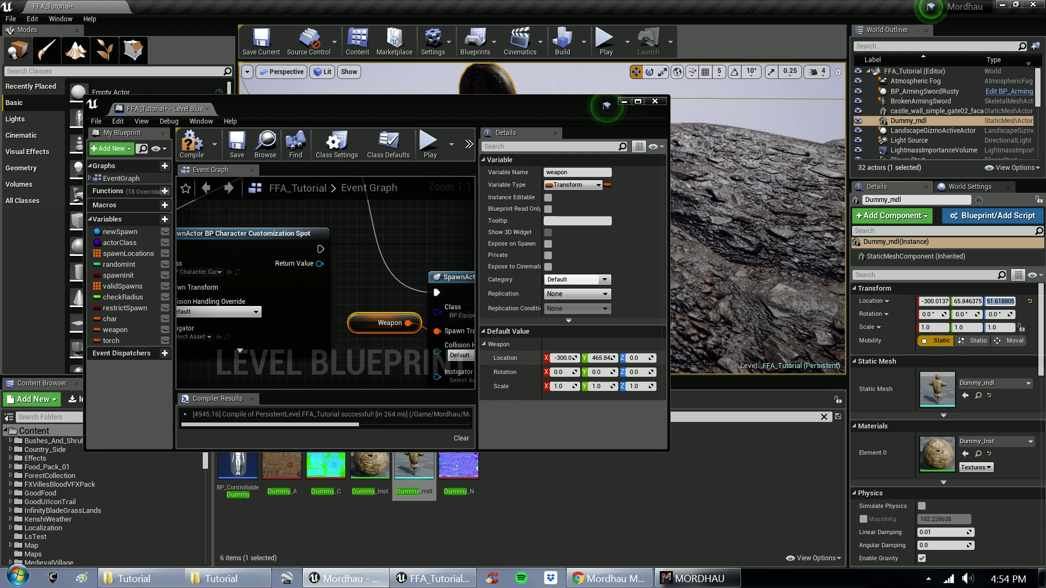
key(ctrl+c)
click(642, 359)
key(ctrl+v)
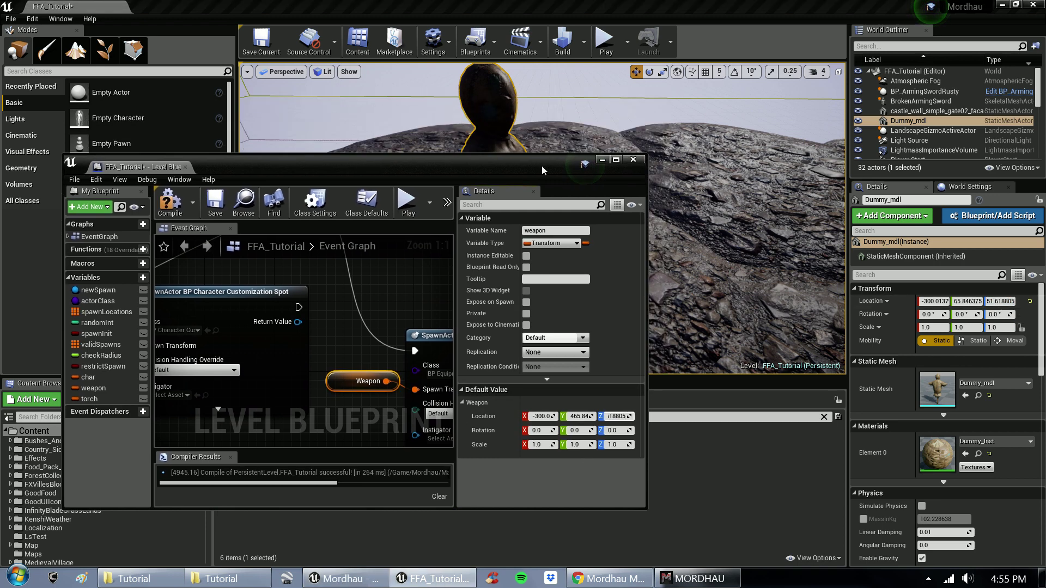
Step: Compile the Level Blueprint and close its window
drag(605, 107, 574, 192)
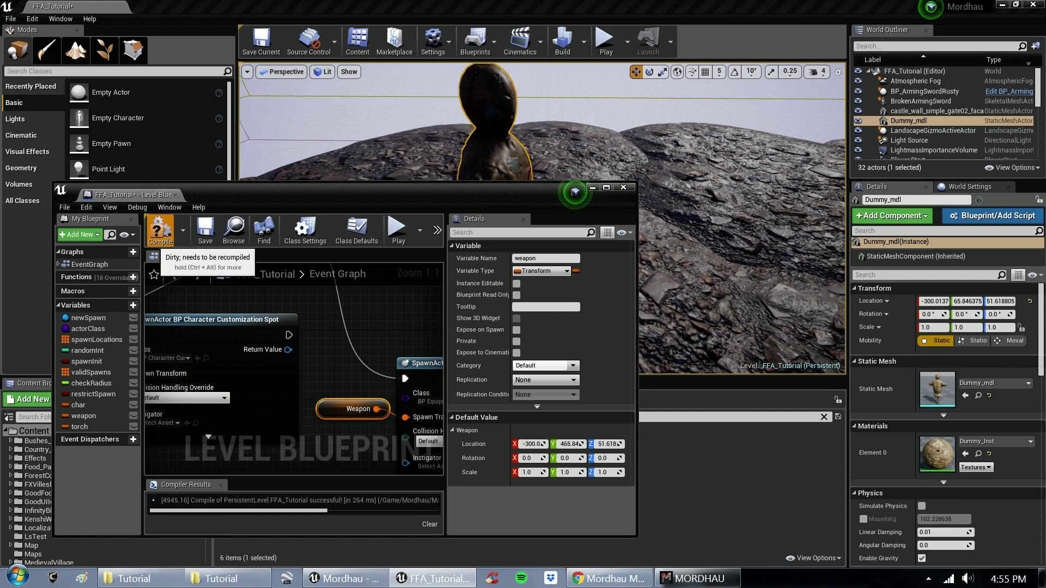
click(160, 232)
click(623, 187)
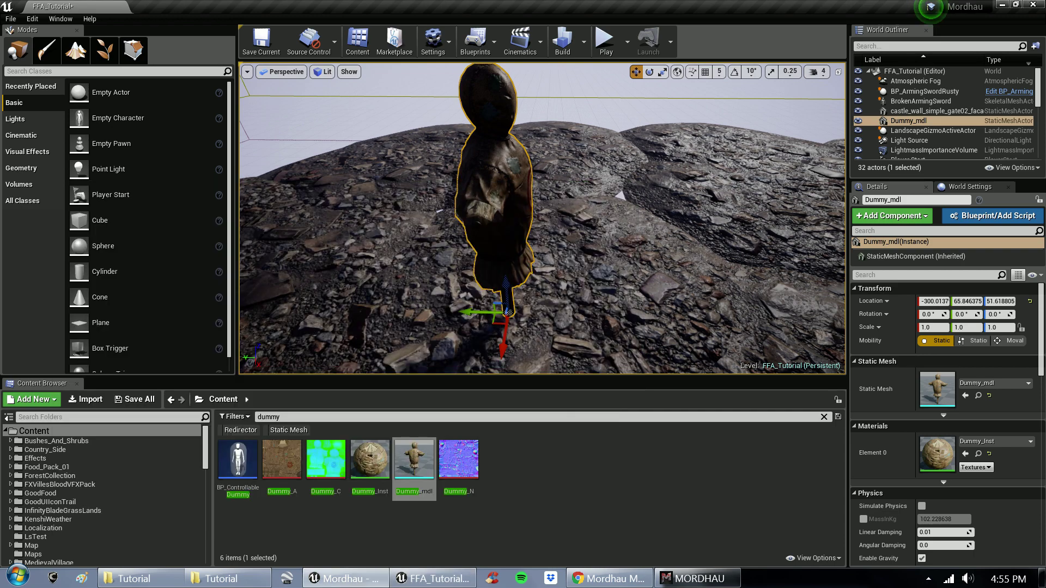
Step: Delete Dummy_mdl, raise BrokenArmingSword to about Z 190.22, copy that Z, and reopen the blueprint
key(Delete)
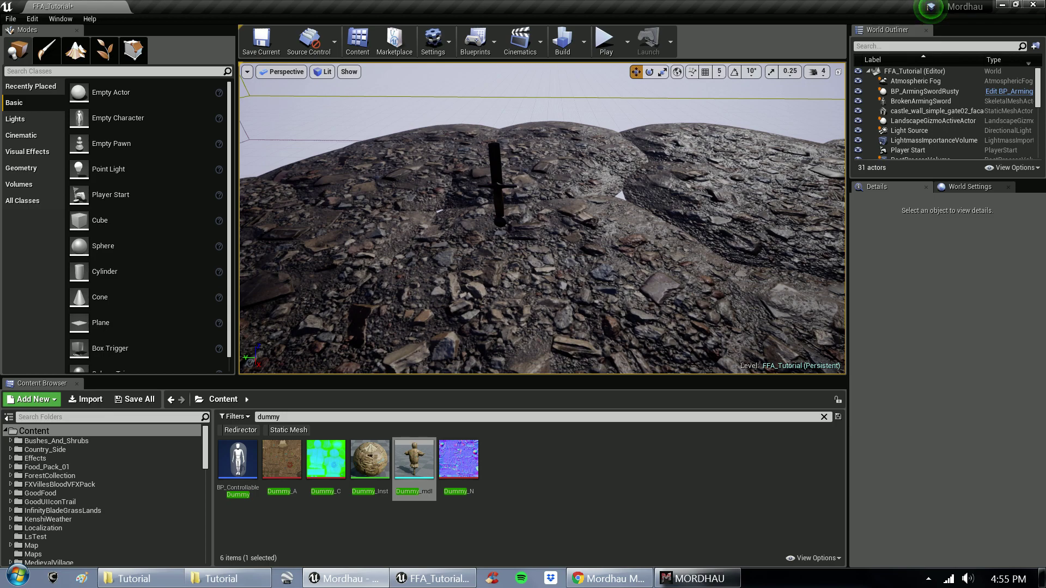
click(496, 186)
drag(498, 187, 489, 100)
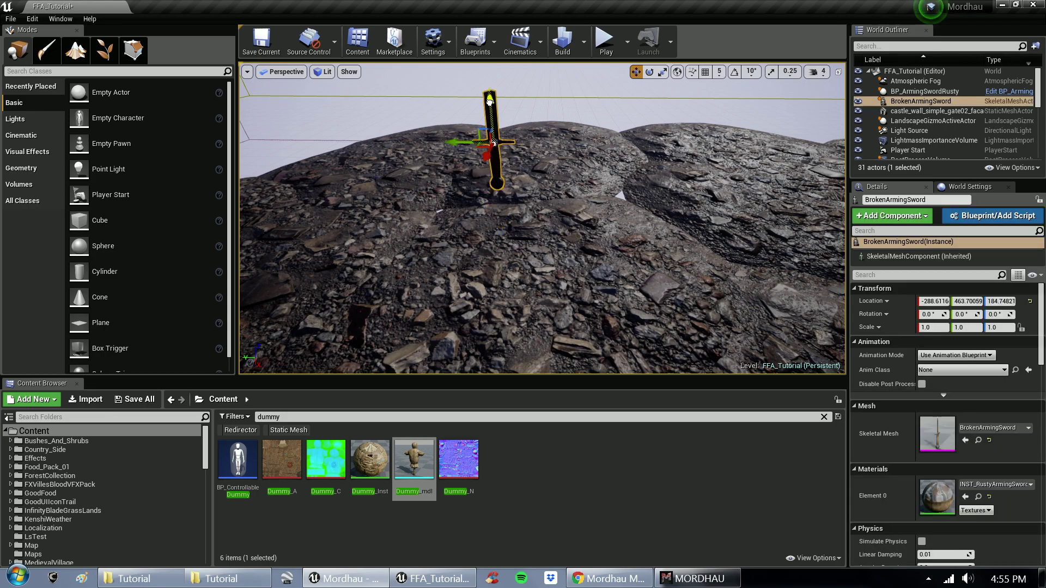
mouse_move(491, 143)
right_down()
mouse_move(492, 213)
mouse_move(491, 148)
right_up()
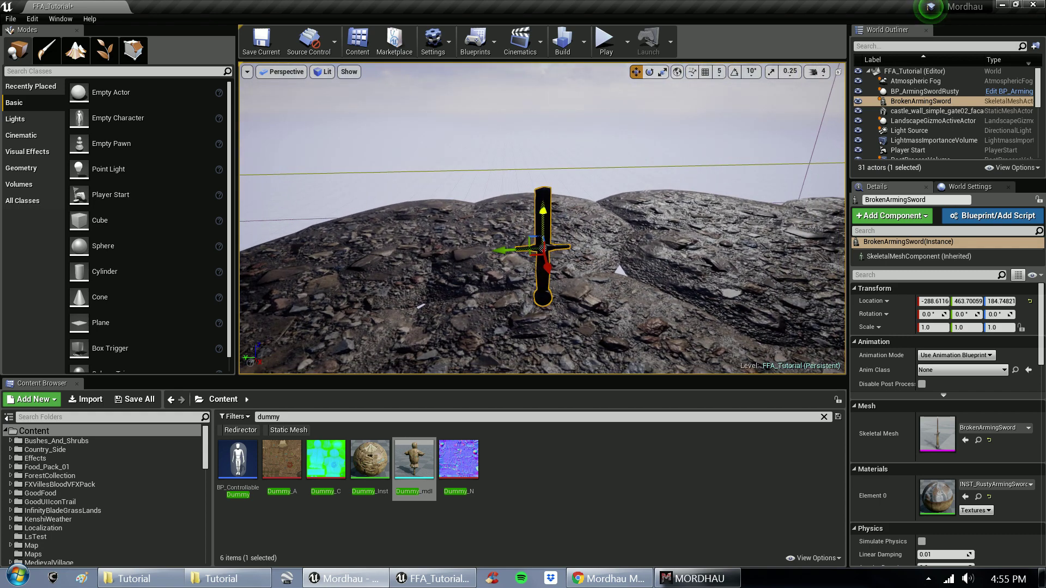
drag(543, 211, 547, 198)
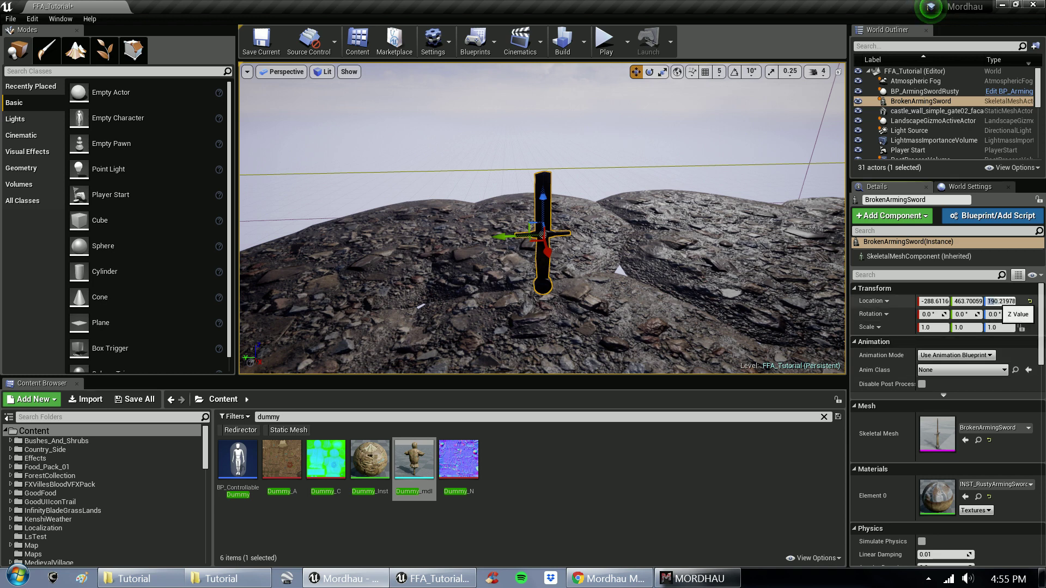
click(1001, 301)
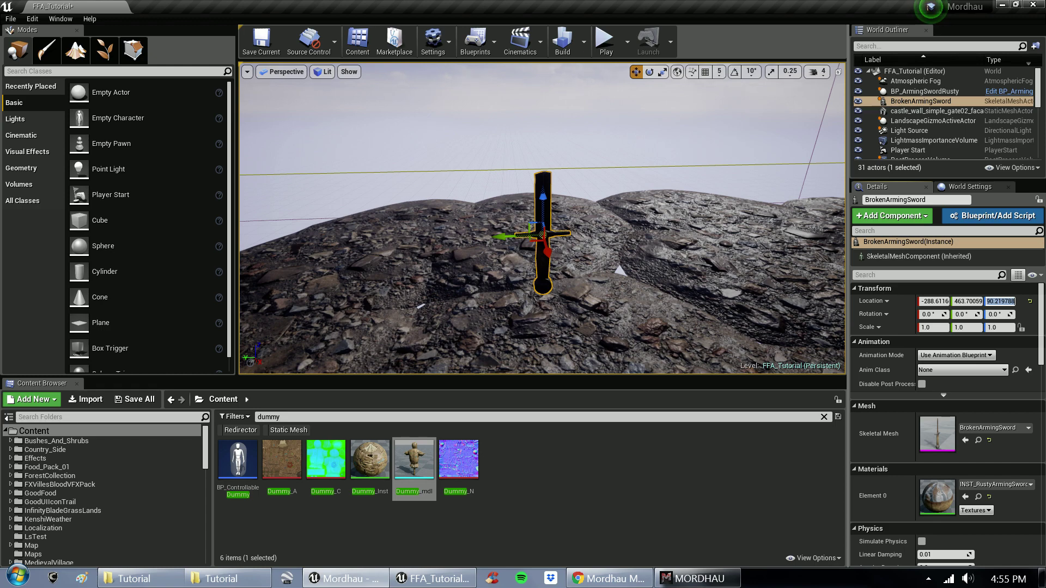
click(434, 579)
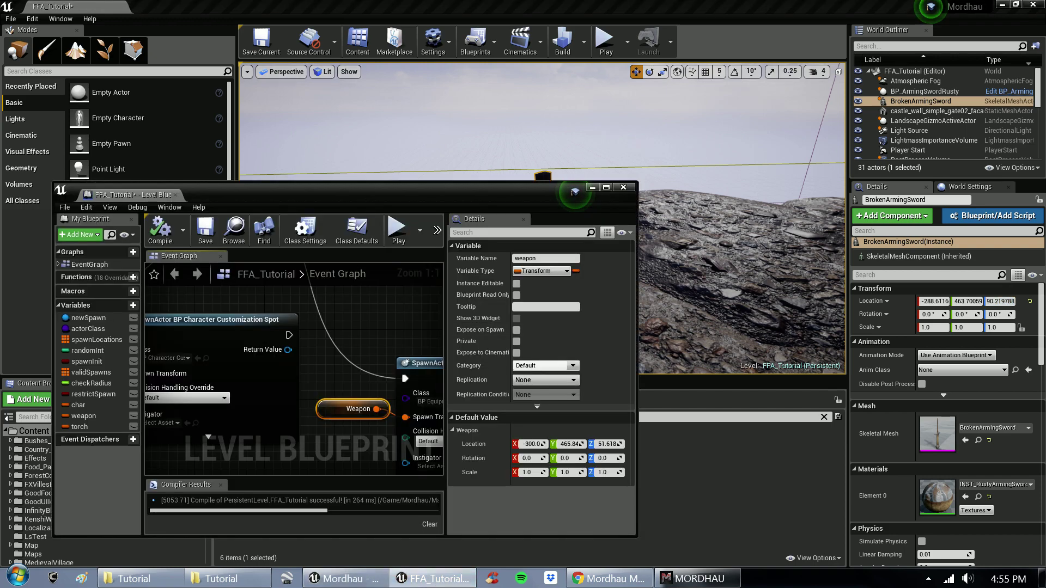
Step: Set weapon default Location Z to 190.21, compile, close the blueprint, and delete BrokenArmingSword
click(609, 444)
key(ctrl+v)
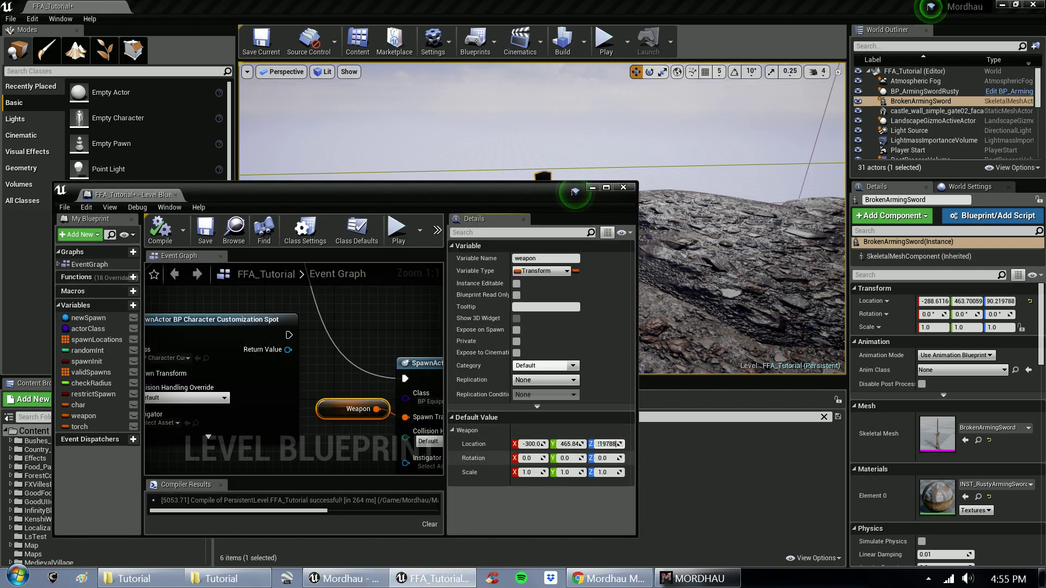
key(Return)
click(160, 231)
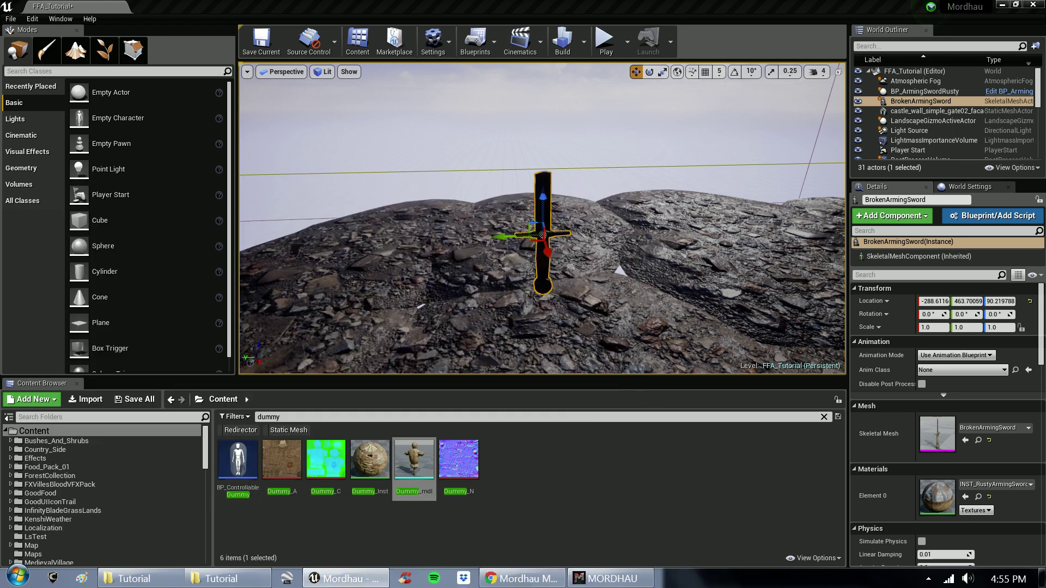
click(622, 187)
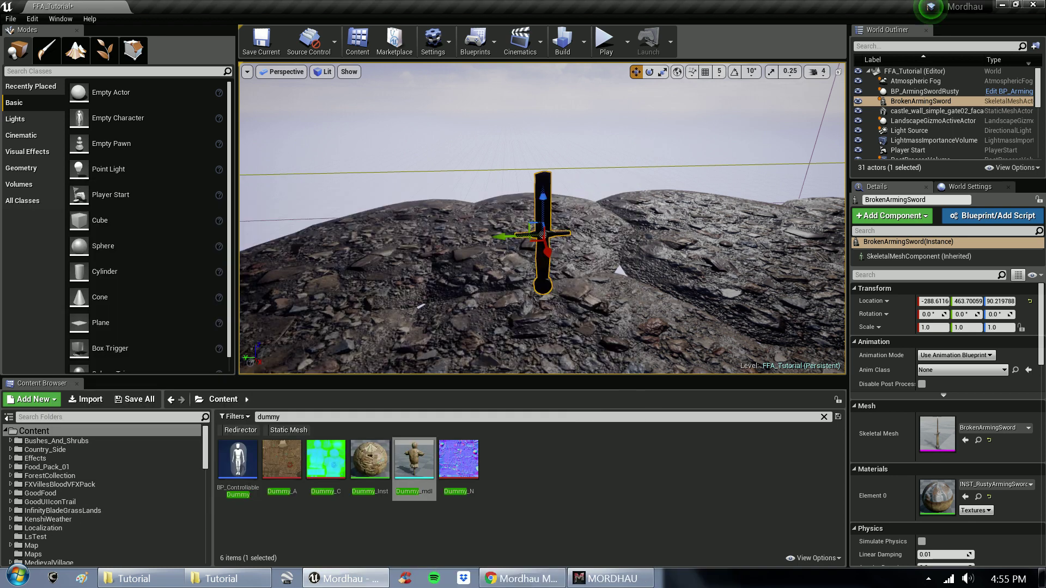
key(Delete)
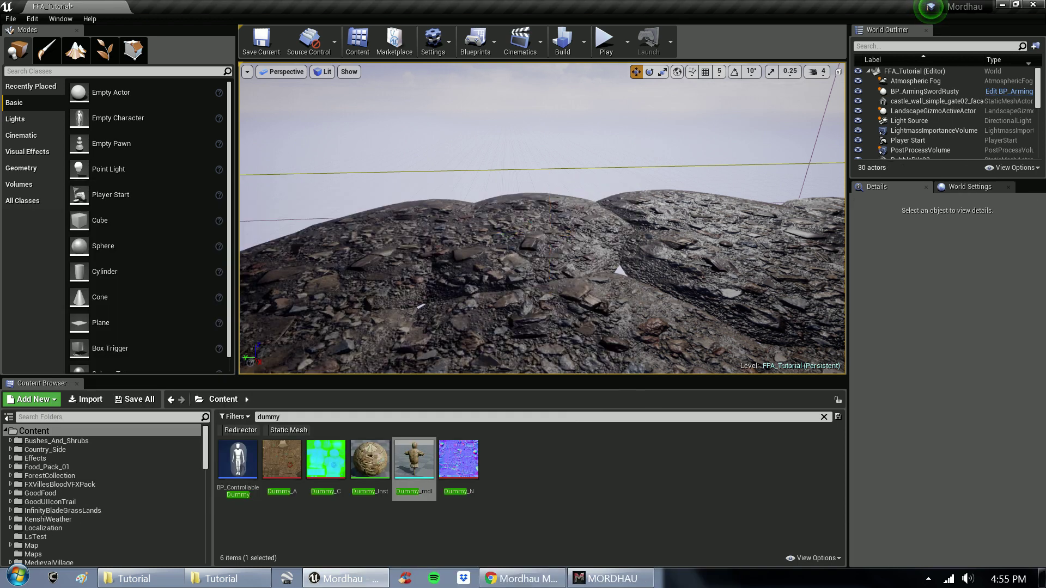
Step: Save the current FFA_Tutorial map, then start Cook Content for Windows
click(12, 18)
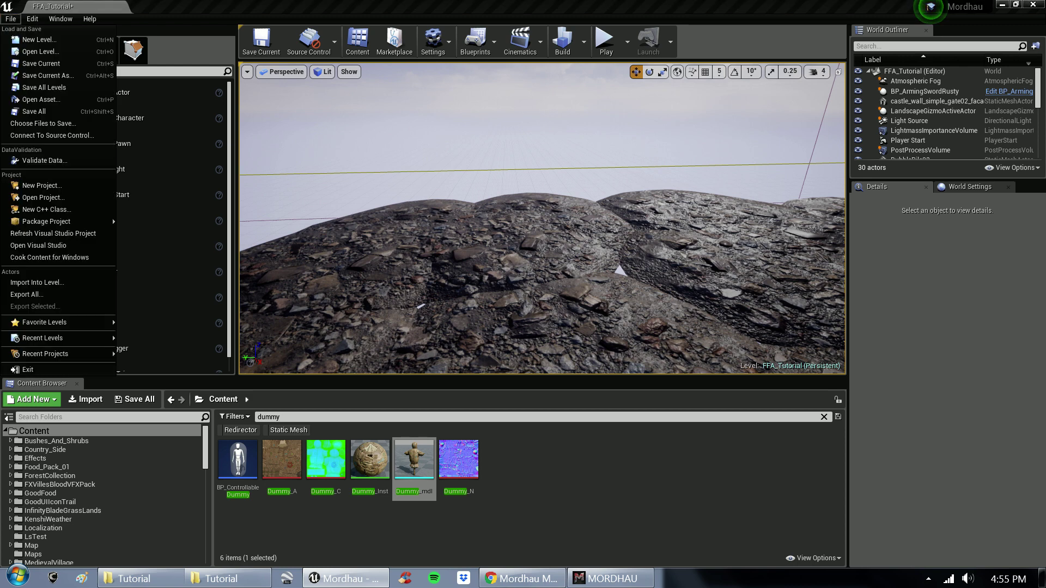
click(37, 121)
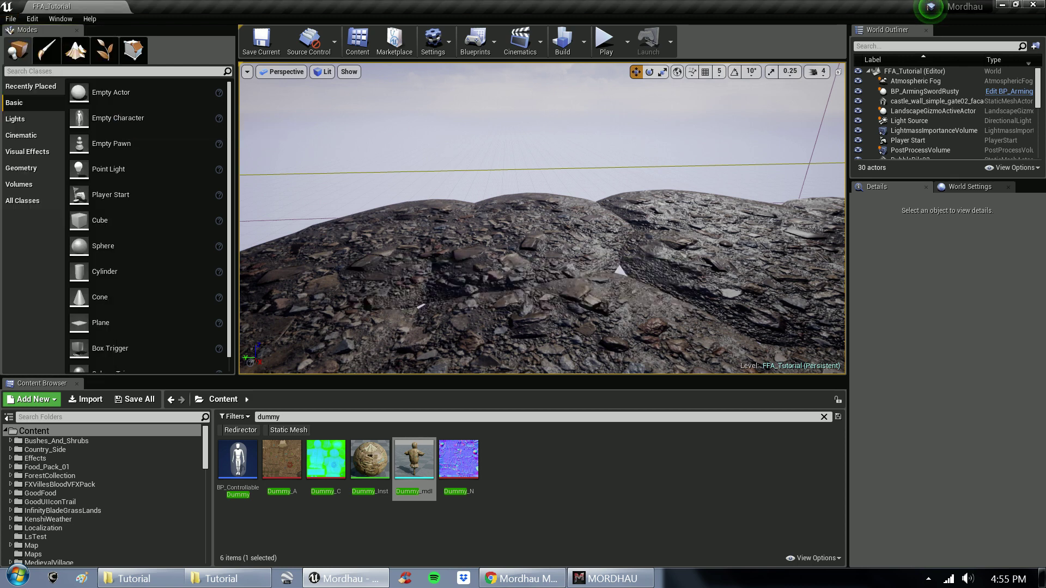
click(12, 18)
click(151, 305)
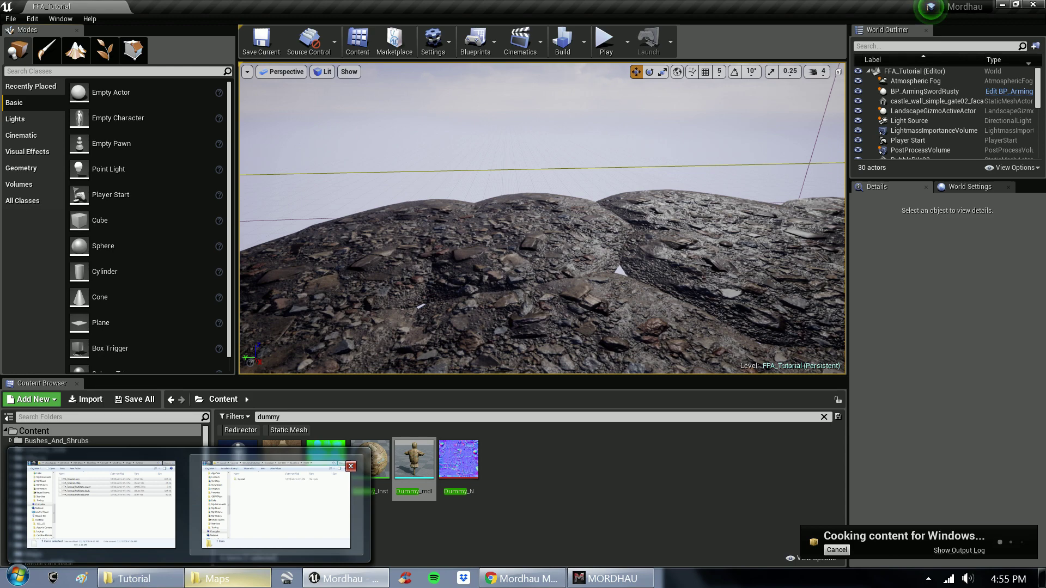
Step: Copy the five cooked Tutorial map files into the steamapps Tutorial folder, replacing all existing copies
click(276, 502)
click(409, 253)
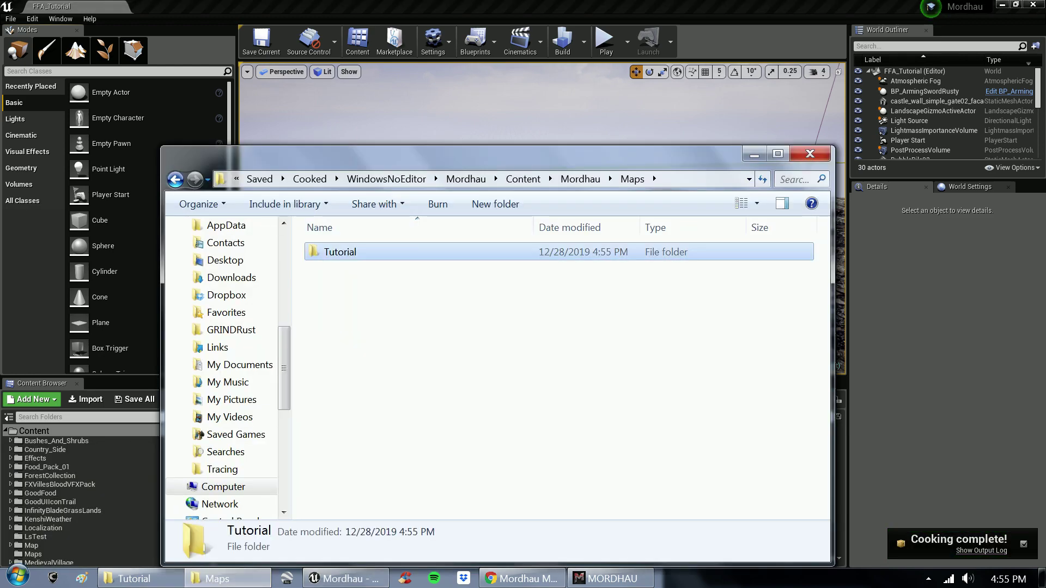
double_click(352, 252)
drag(373, 392, 351, 250)
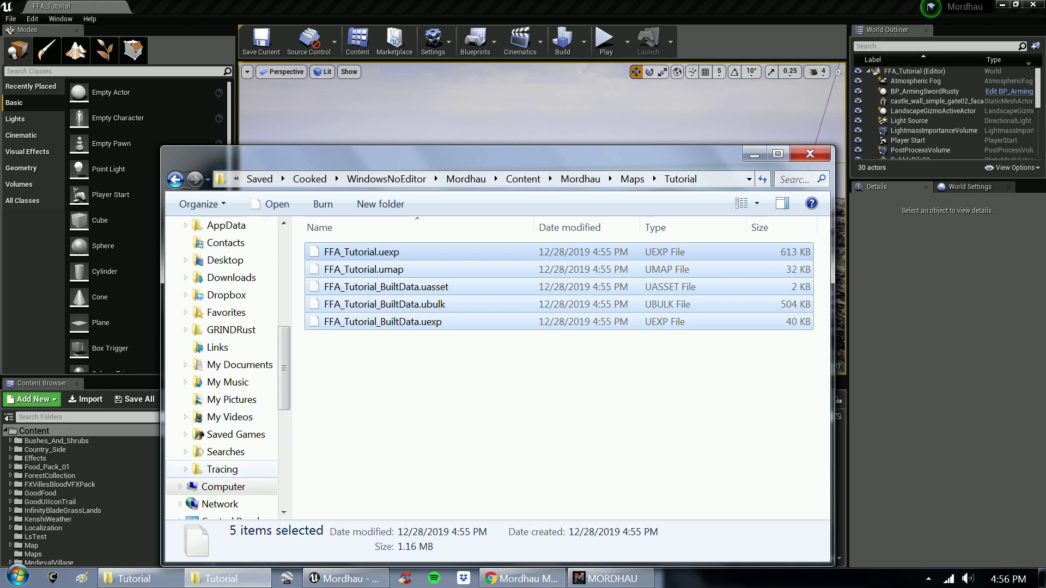
key(ctrl+c)
click(134, 579)
key(ctrl+v)
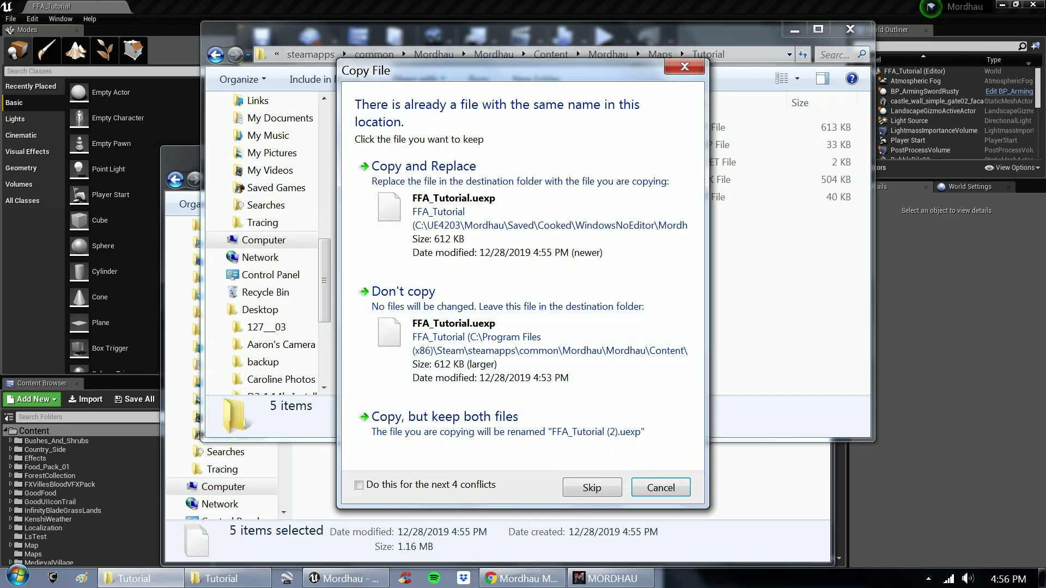
click(359, 485)
click(424, 166)
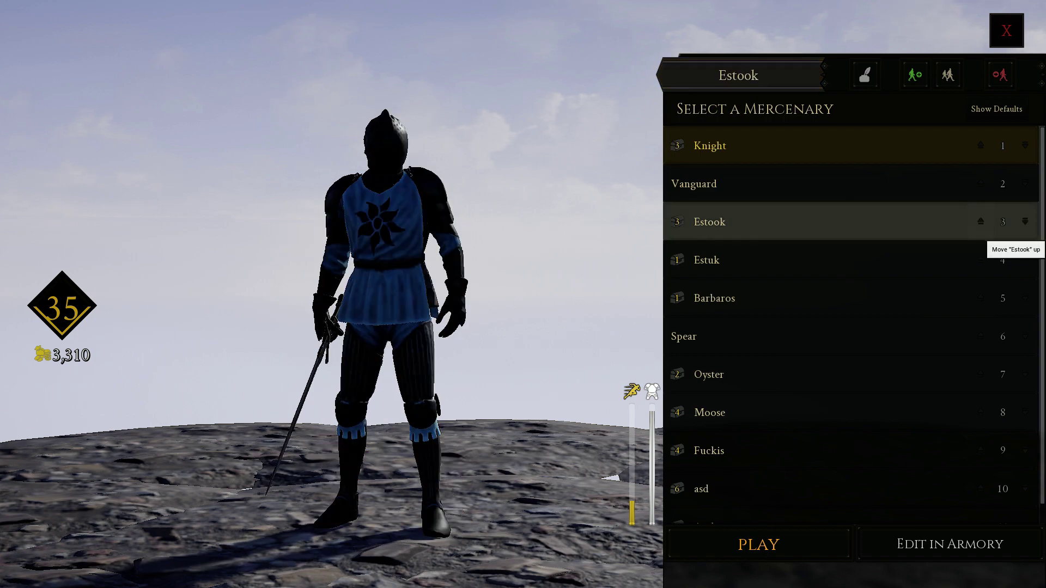
Step: Open the Knight's armory, check the longsword under Gear, then show the Armor list
click(949, 544)
click(655, 229)
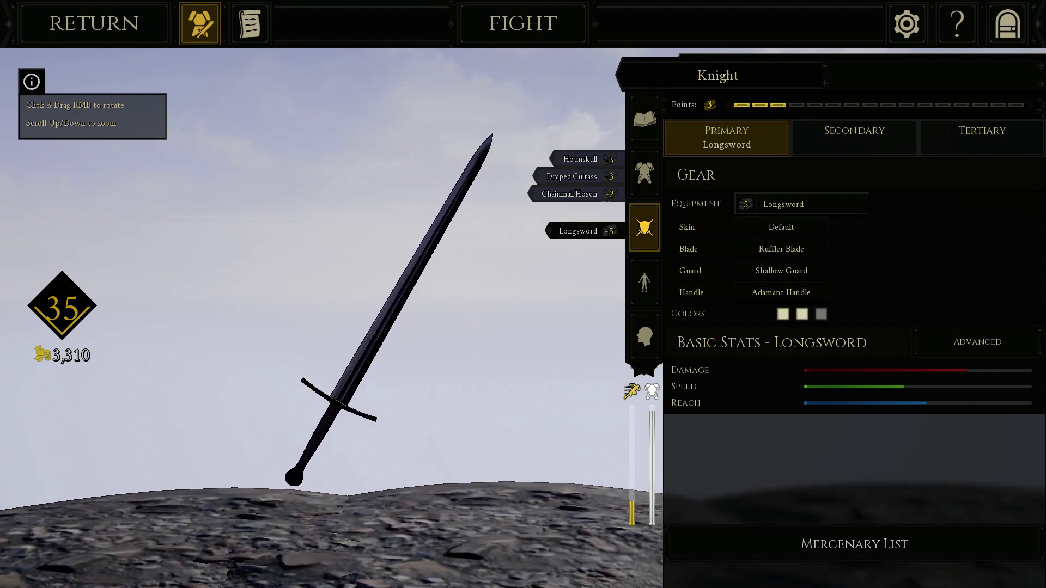
click(644, 171)
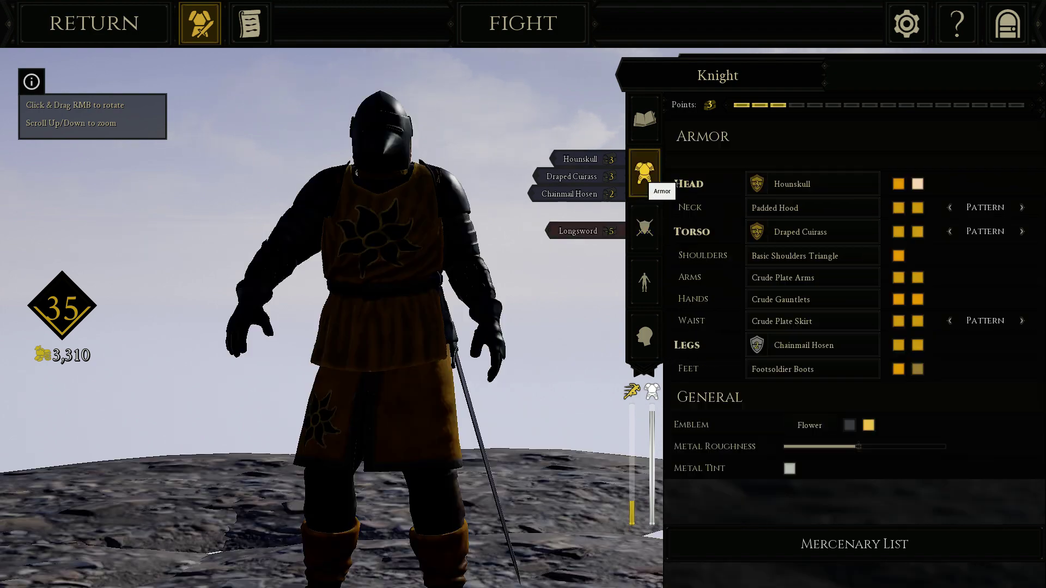
click(646, 233)
click(644, 176)
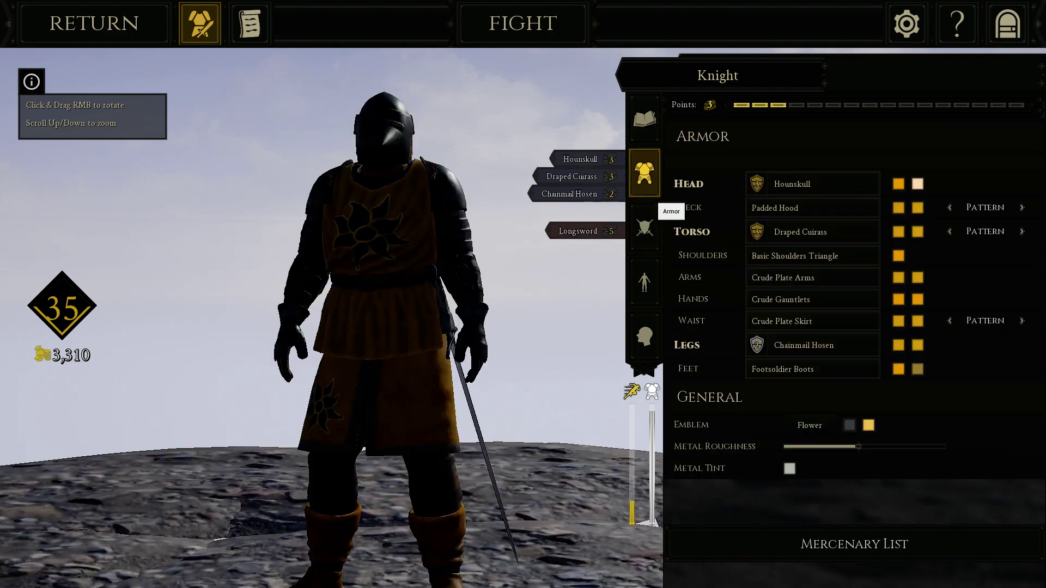